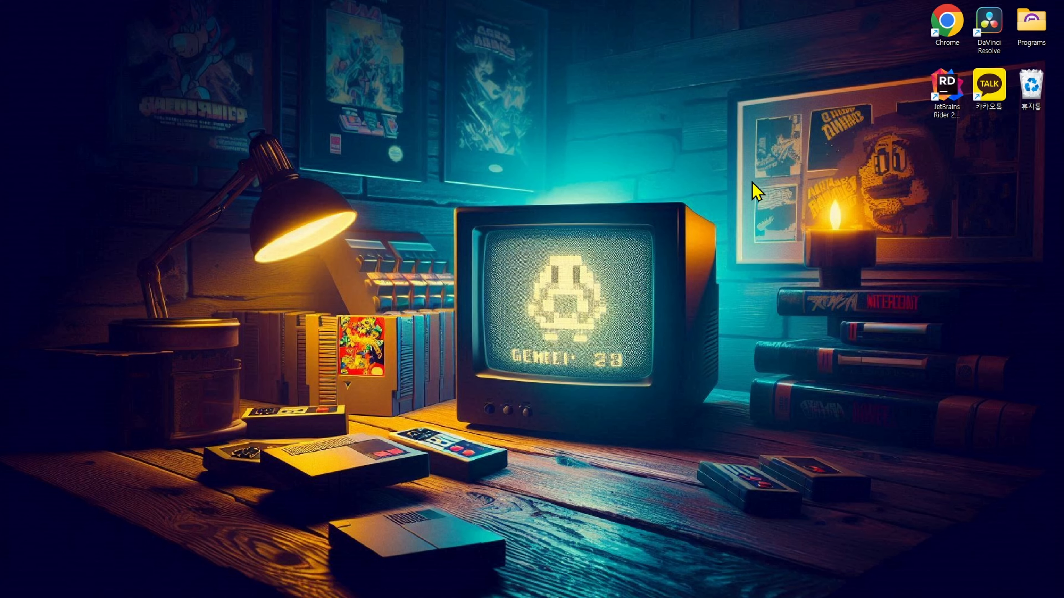
- Open Chrome, go to Unity's official Unity Hub download page from the search results, and download the Windows installer
double_click(949, 21)
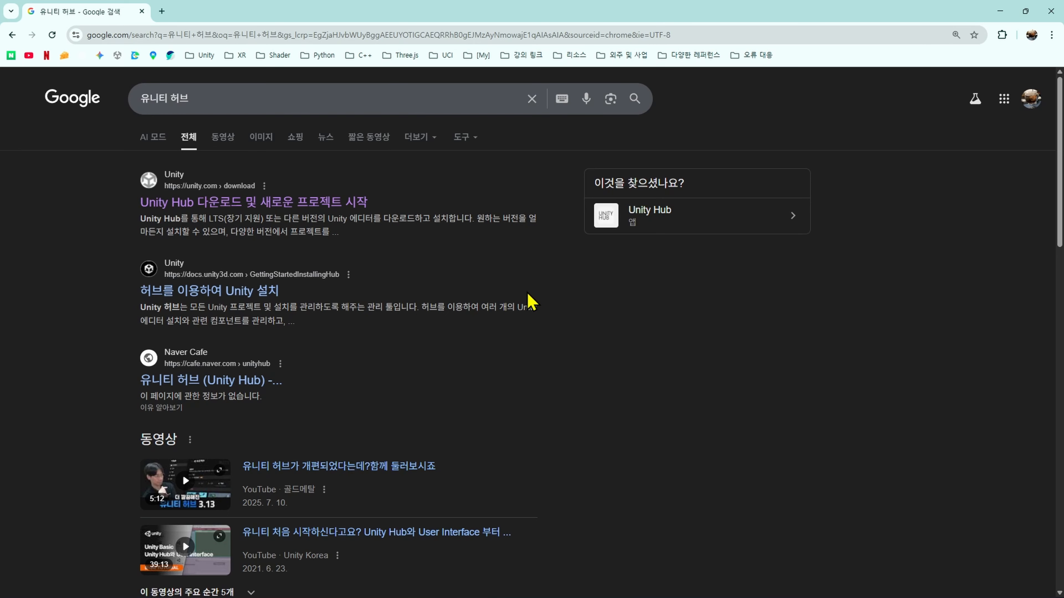
click(263, 204)
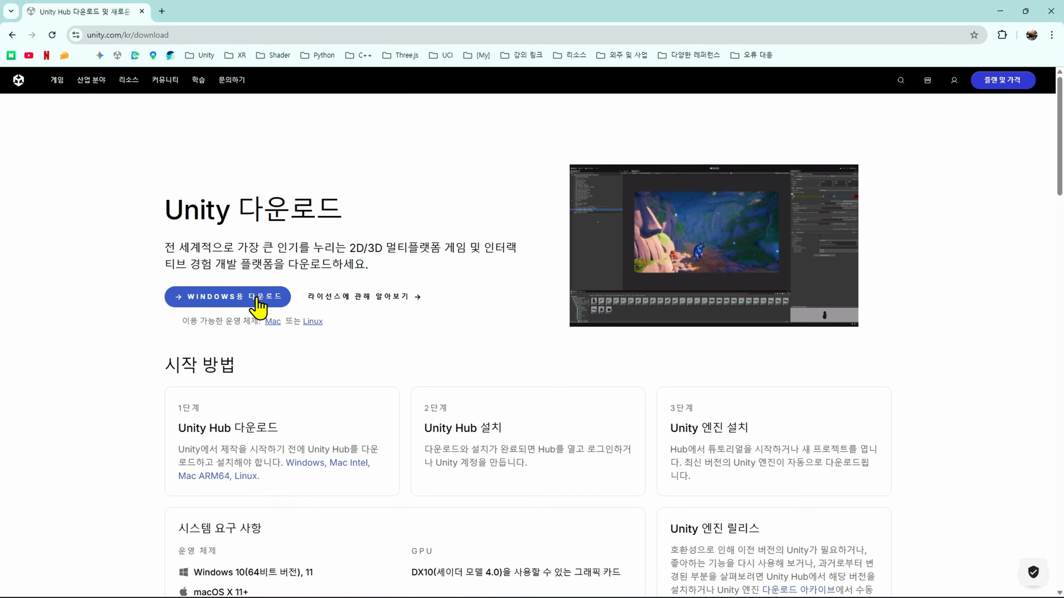
click(235, 310)
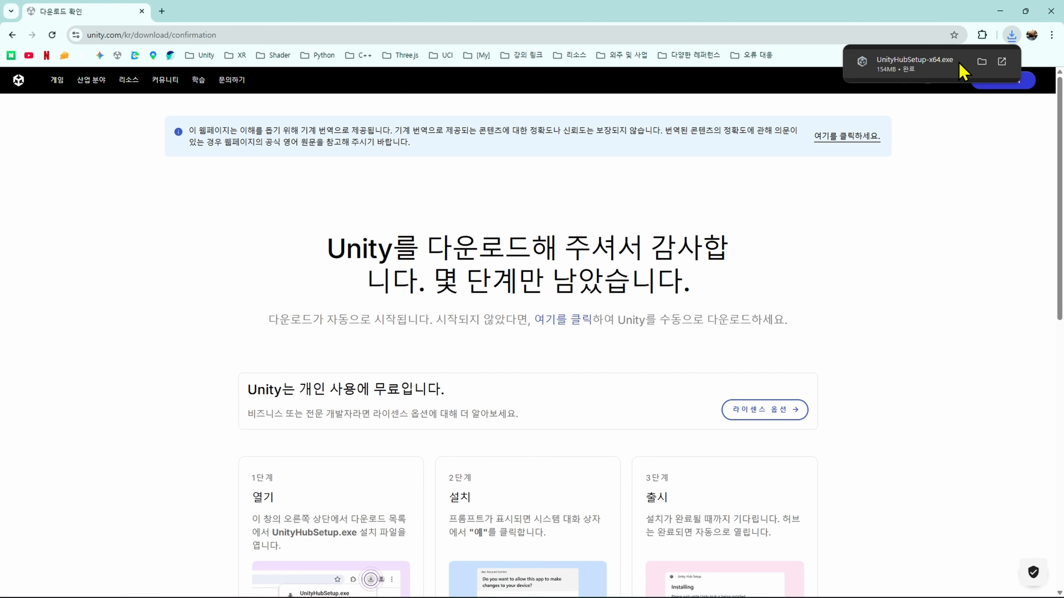
- Run UnityHubSetup-x64.exe, accept the licence, install Unity Hub in C:\Program Files\Unity Hub, and finish setup with Unity Hub set to launch
click(937, 67)
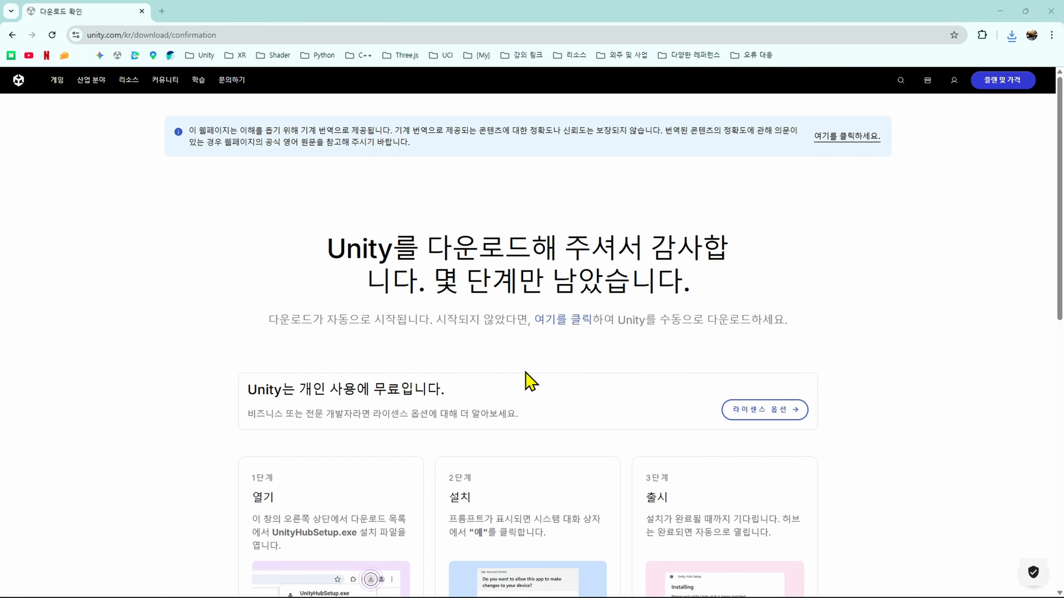
click(585, 387)
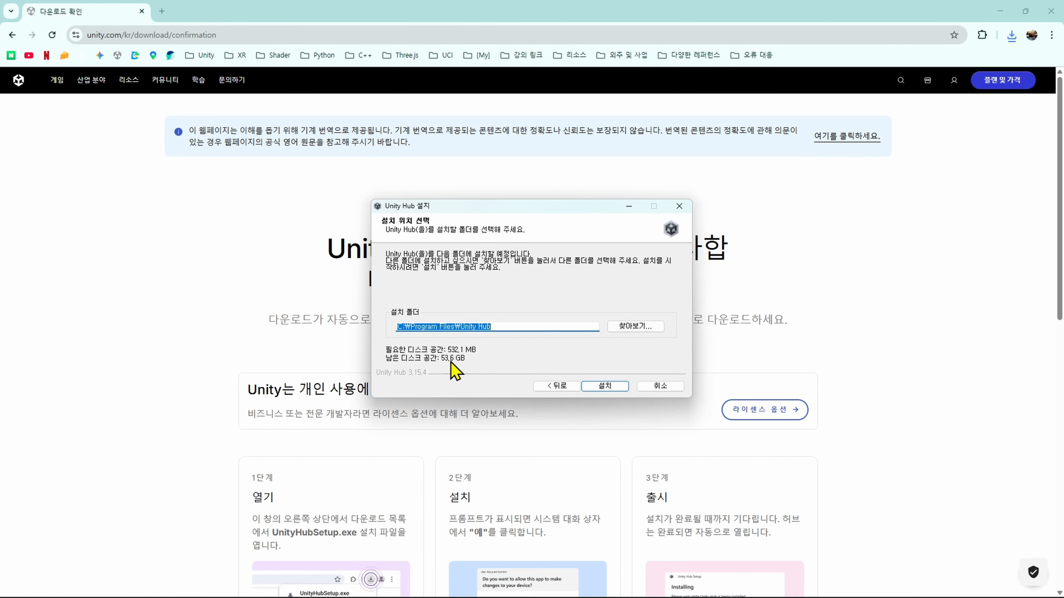
click(603, 385)
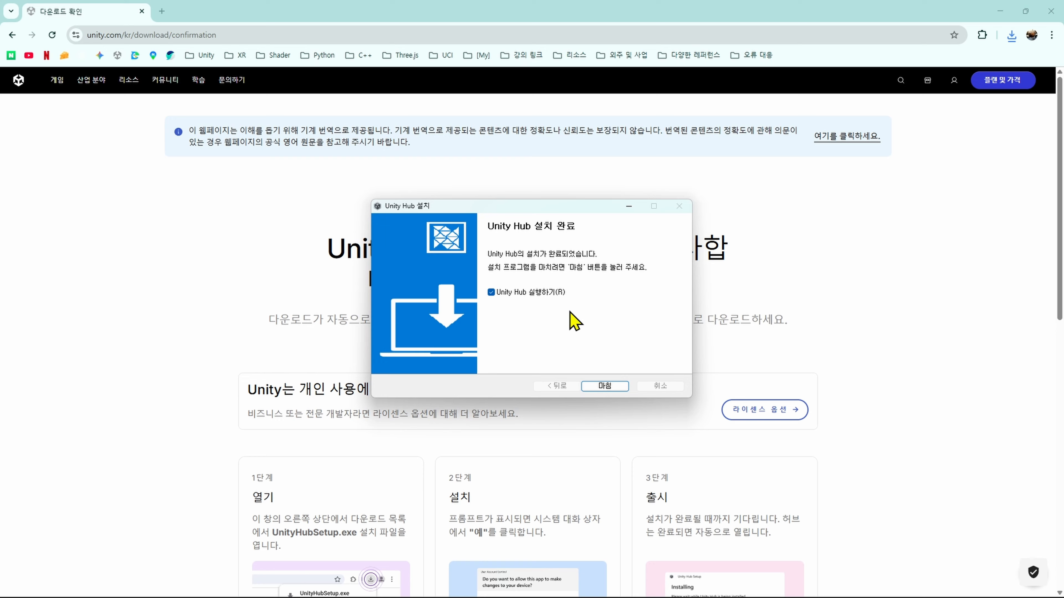
click(614, 390)
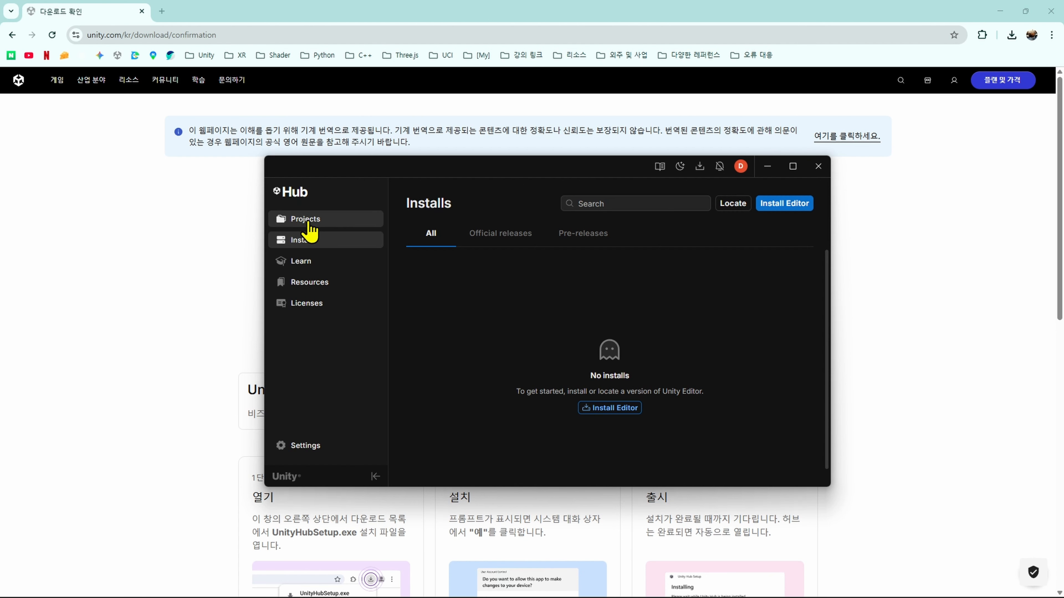
- Look over the Projects and Installs pages in Unity Hub
click(312, 226)
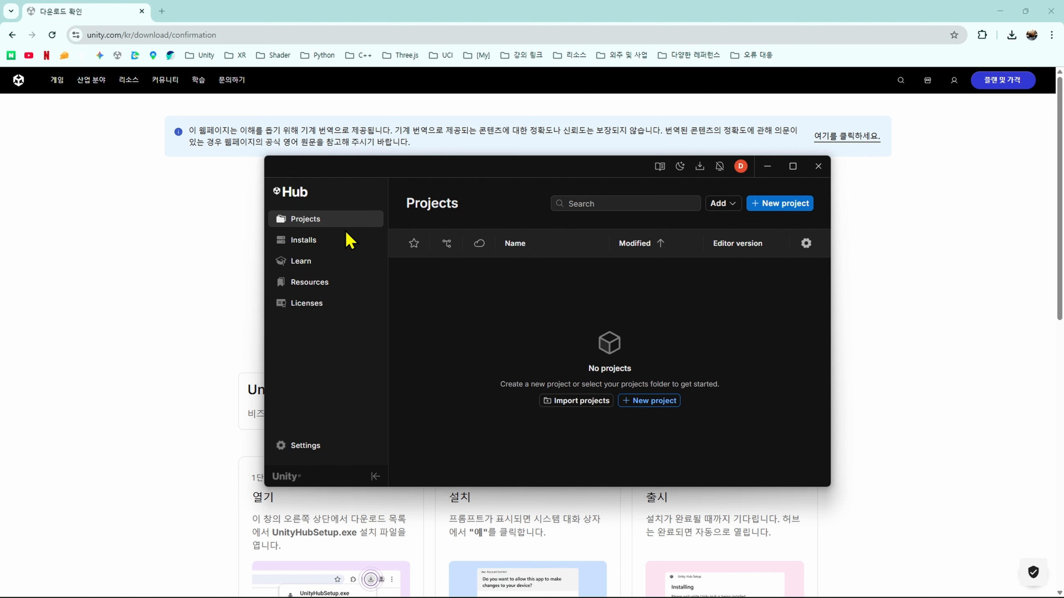
click(335, 240)
click(331, 220)
click(344, 242)
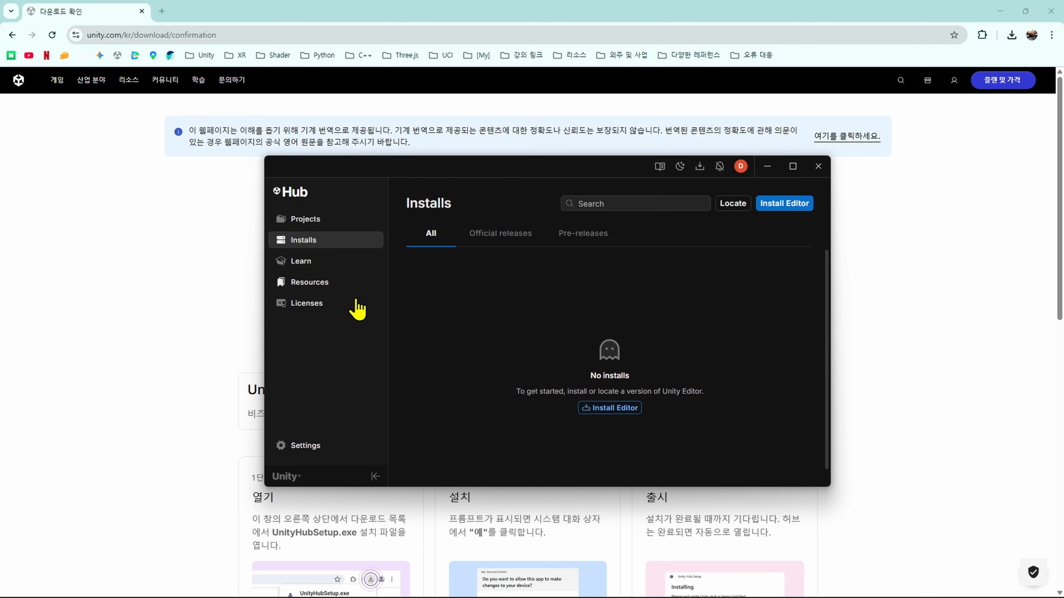
click(344, 220)
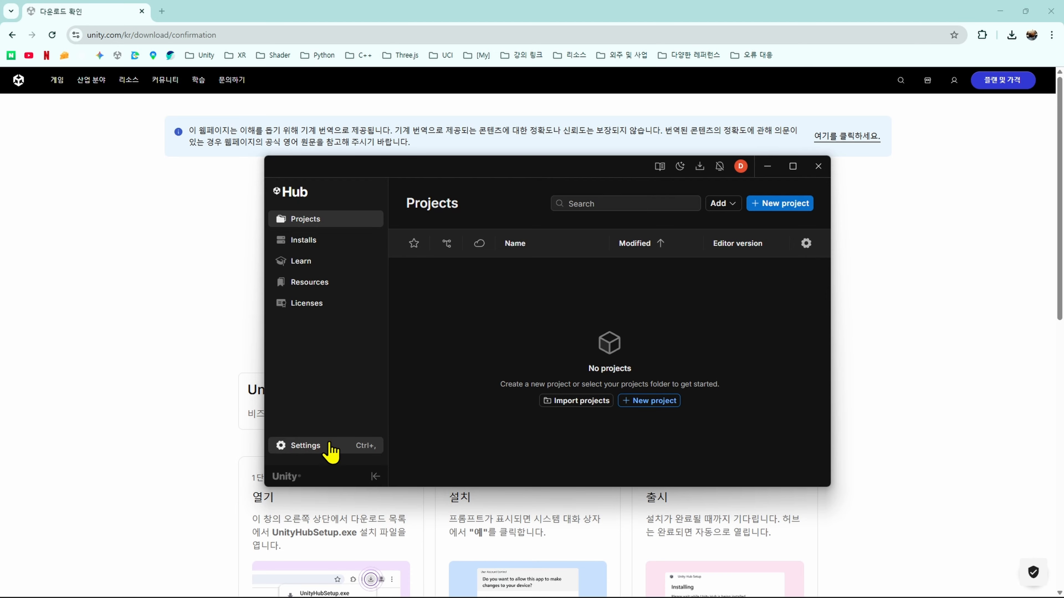
- Open the Unity Hub settings and compare the project storage location with the editor installs and downloads locations
click(306, 445)
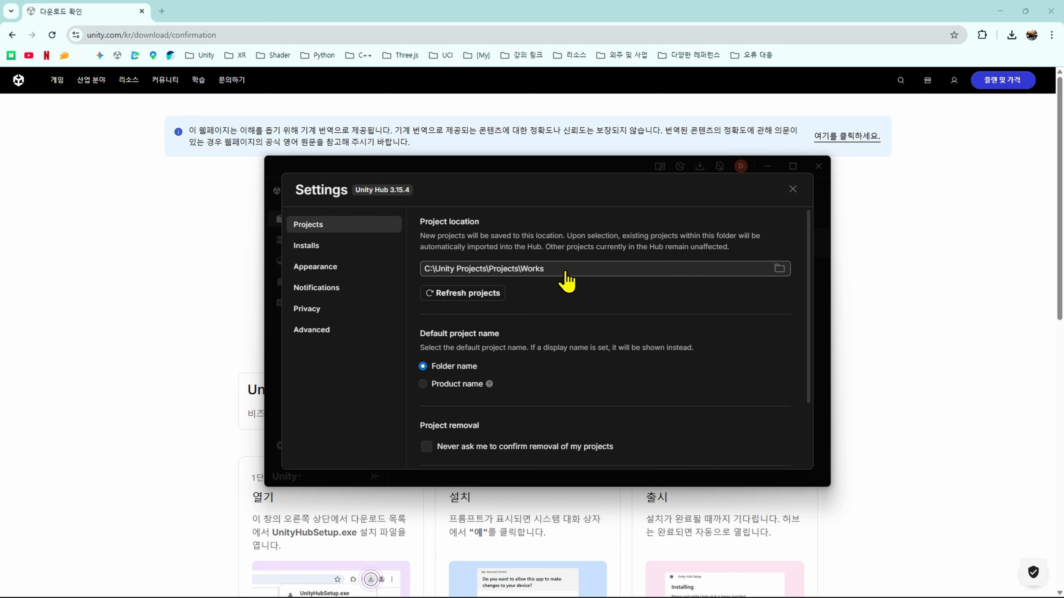
click(340, 251)
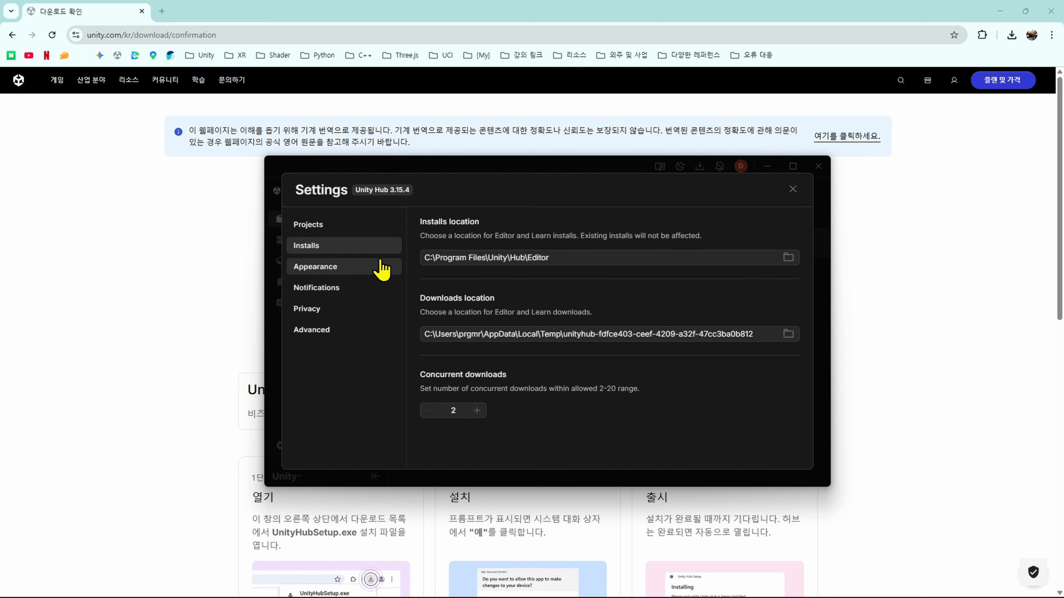
click(367, 227)
click(345, 252)
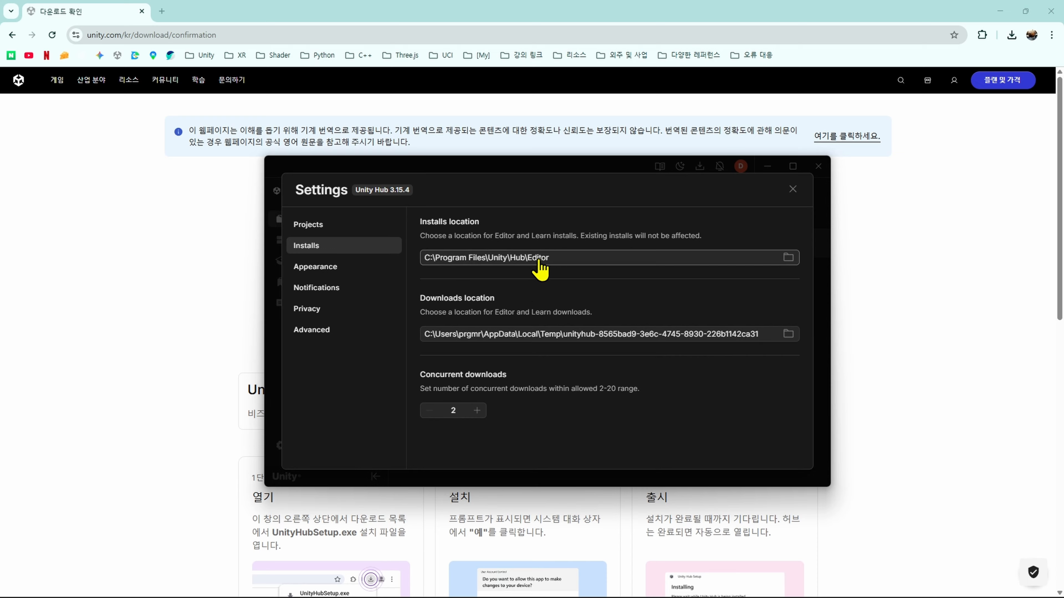
click(355, 226)
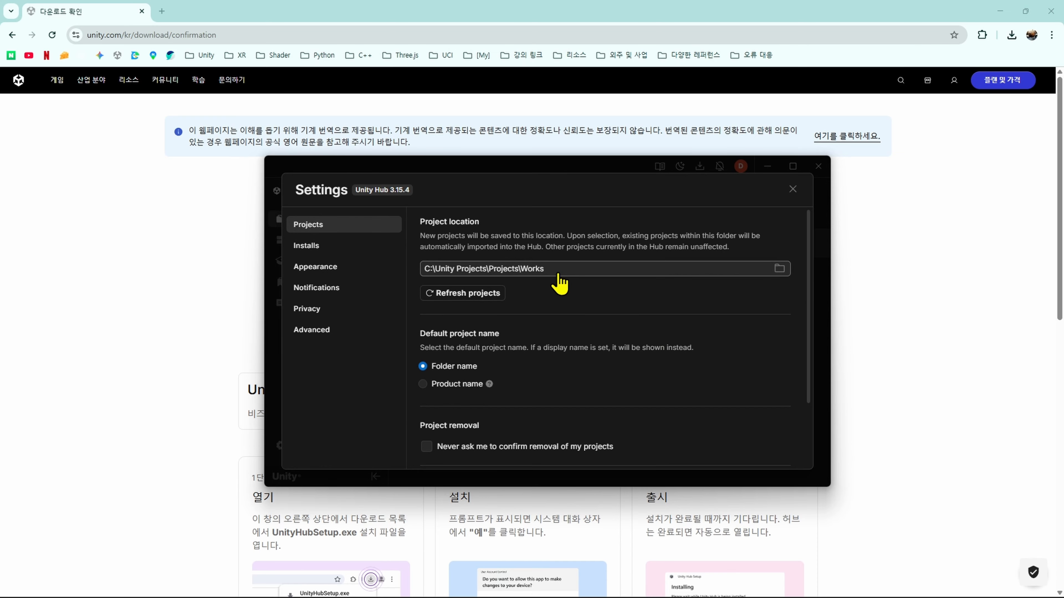
click(353, 247)
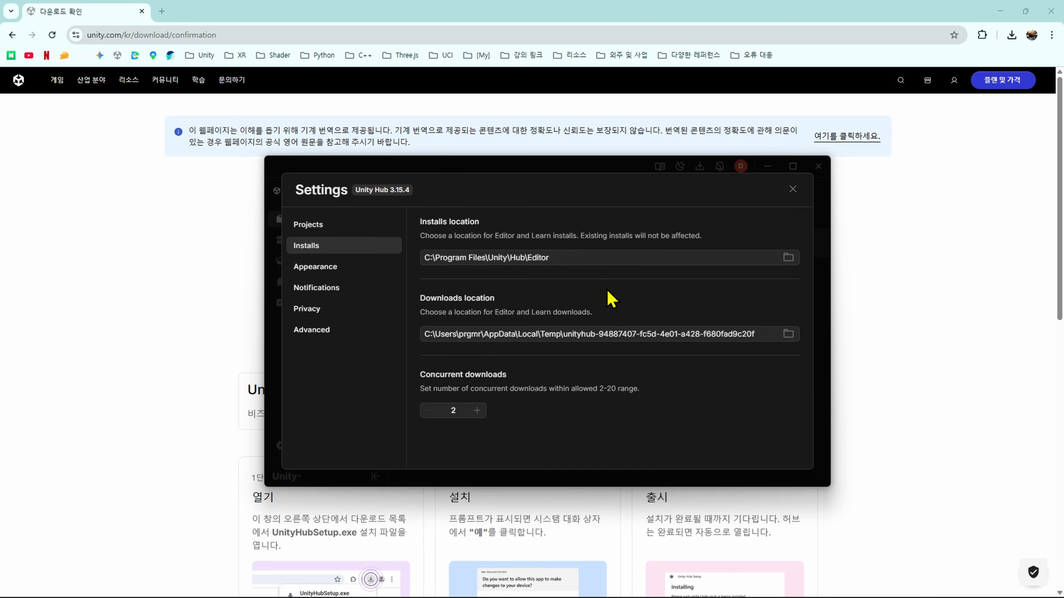
click(355, 227)
click(352, 246)
- Review the Appearance settings for theme and menu bar, and check the available display languages without changing the selection
click(341, 267)
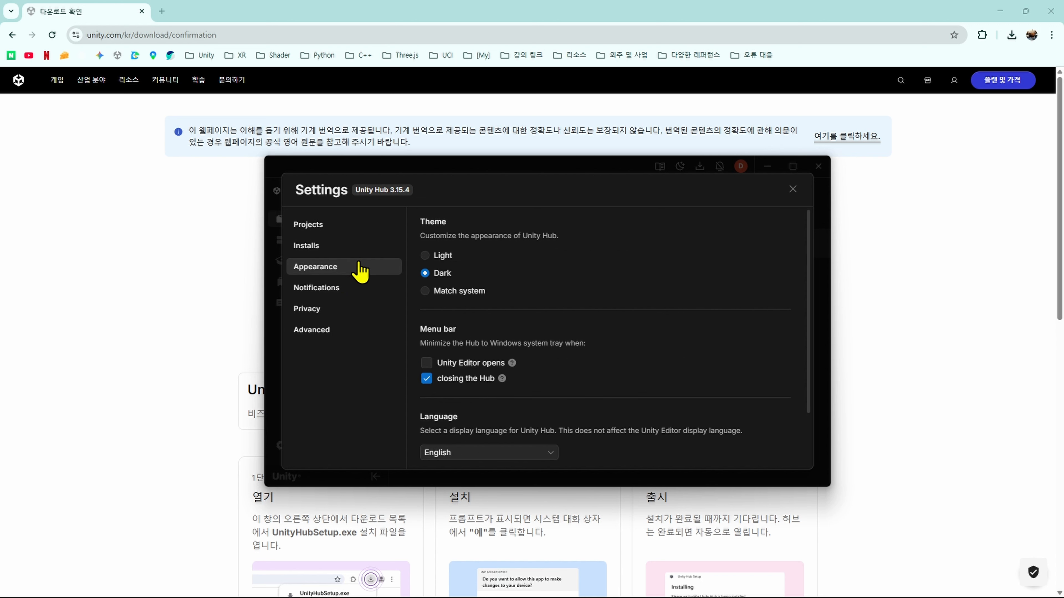
scroll(631, 295, down, 2)
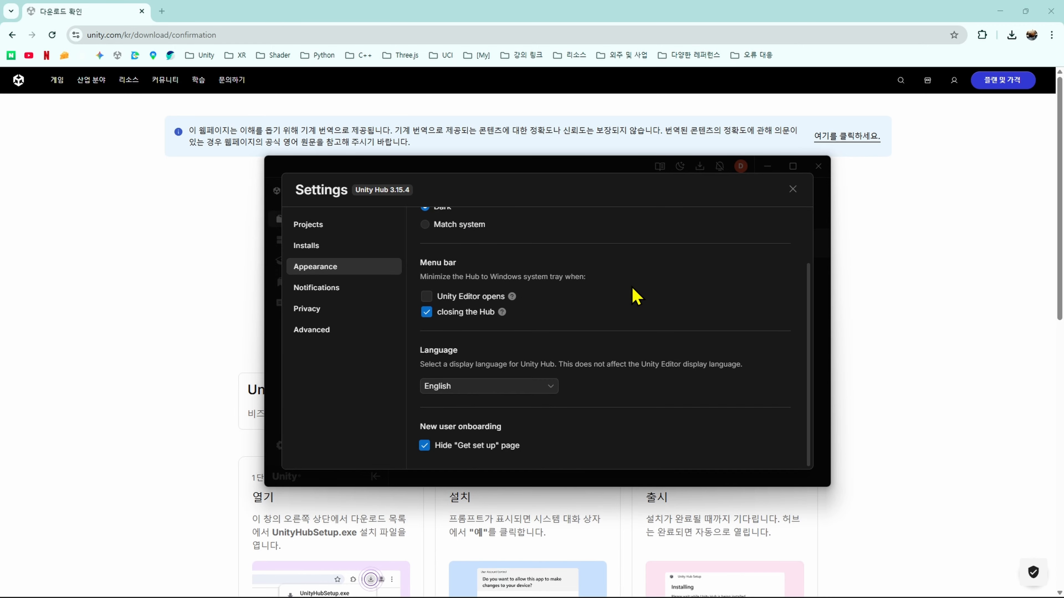
scroll(597, 283, up, 2)
scroll(477, 340, down, 2)
click(515, 390)
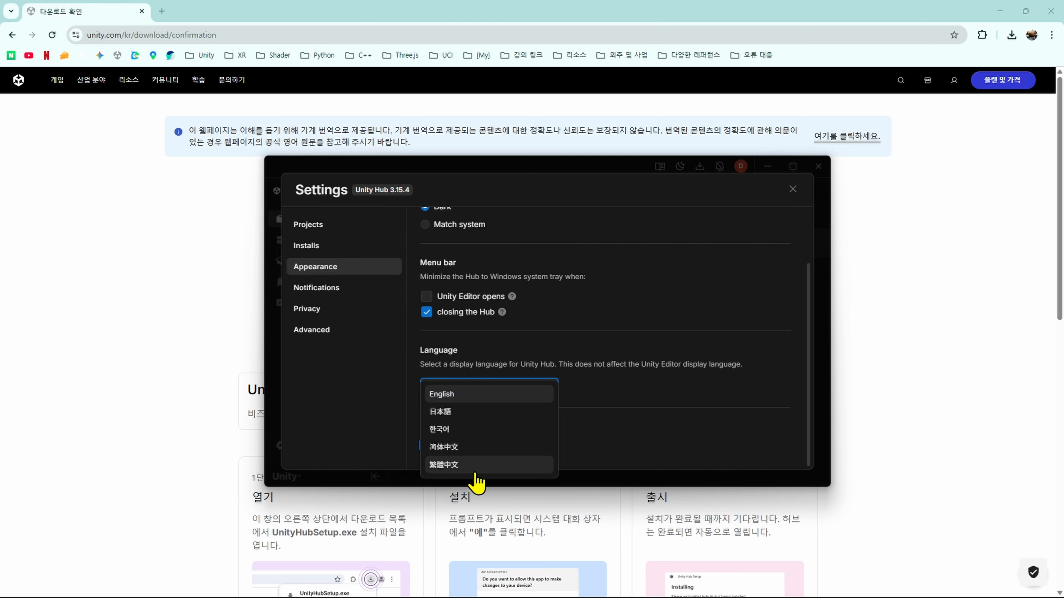
click(670, 388)
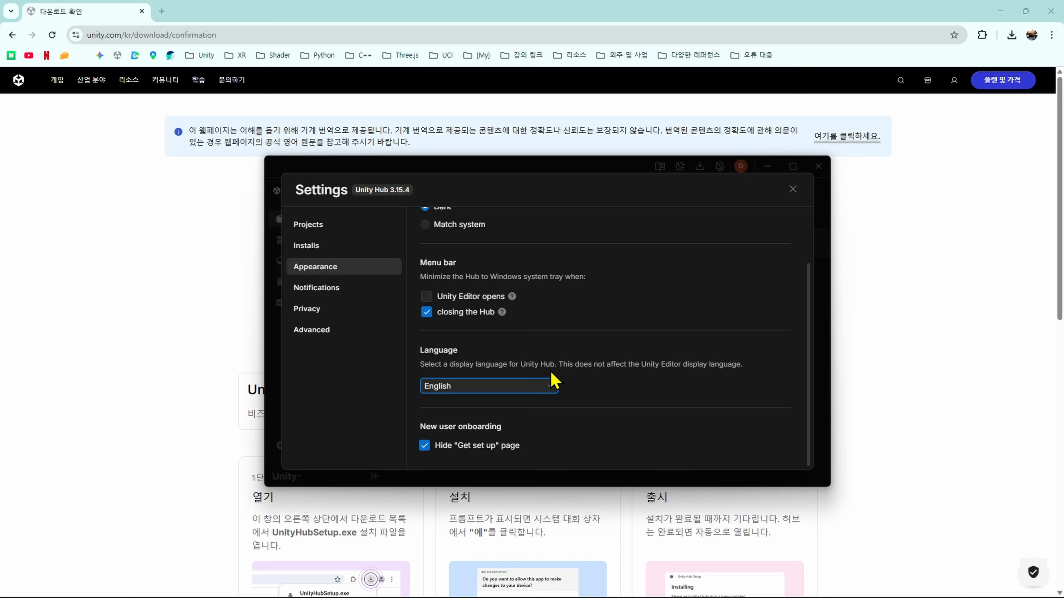
click(615, 377)
- Check the Notifications and Advanced settings, return to the Projects settings, and close the settings dialog
click(357, 289)
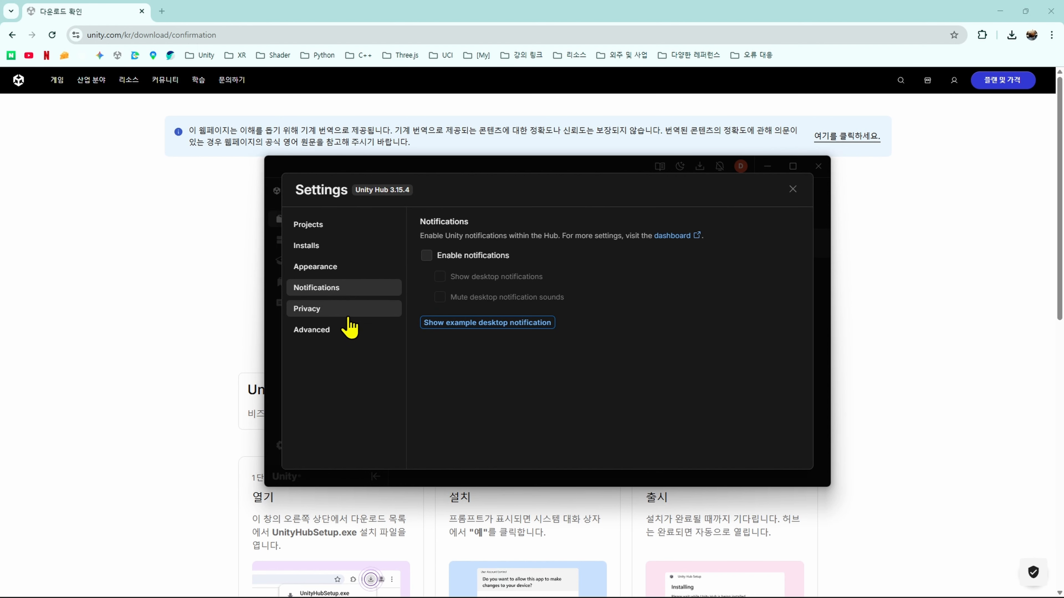
click(352, 329)
click(355, 288)
click(342, 227)
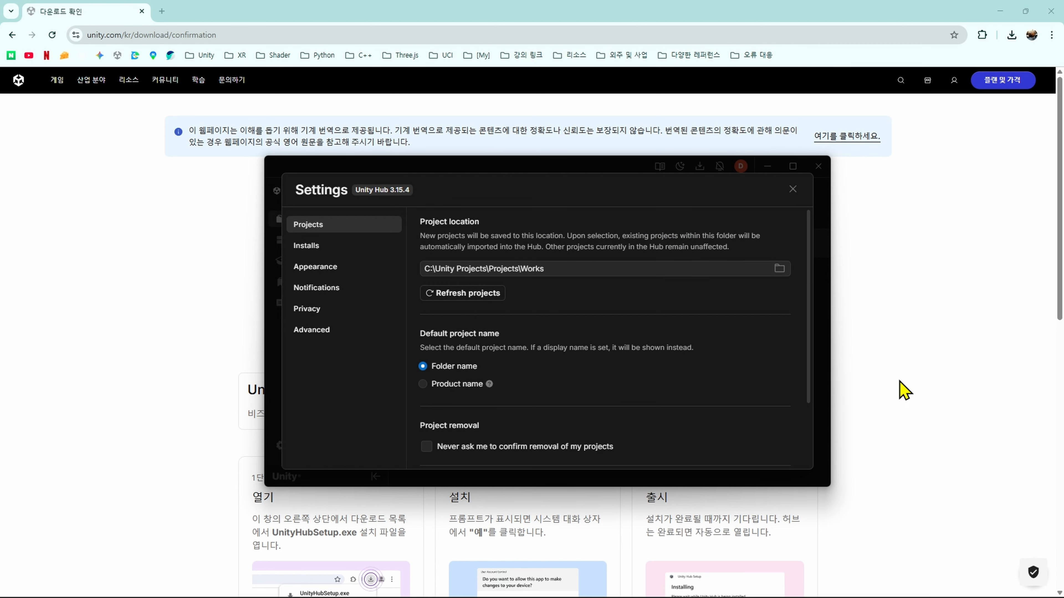
click(792, 189)
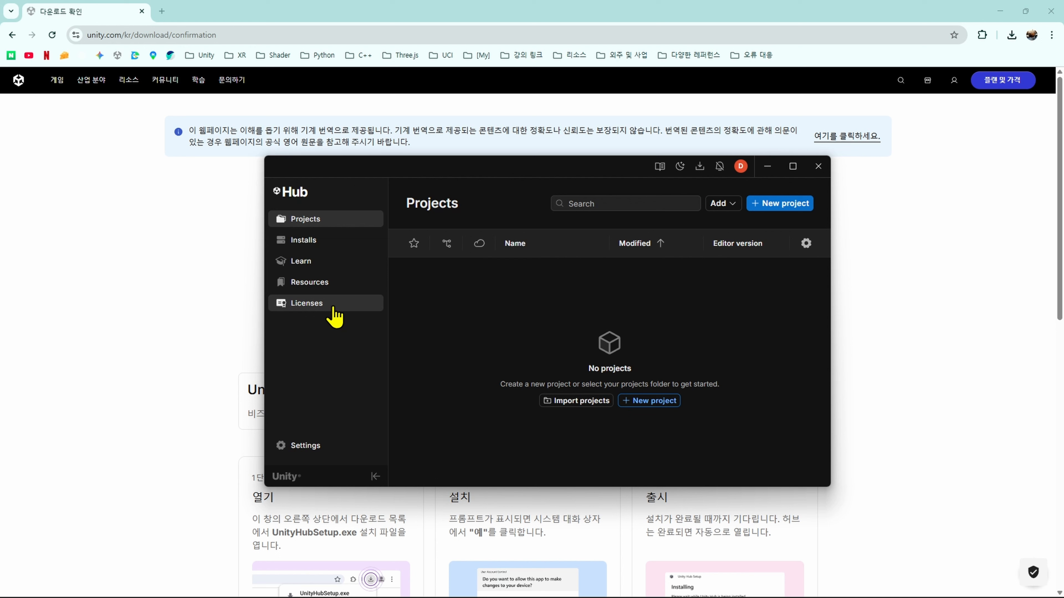
- Check the active licence on the Licenses page, and browse the entries on the Resources page
click(327, 316)
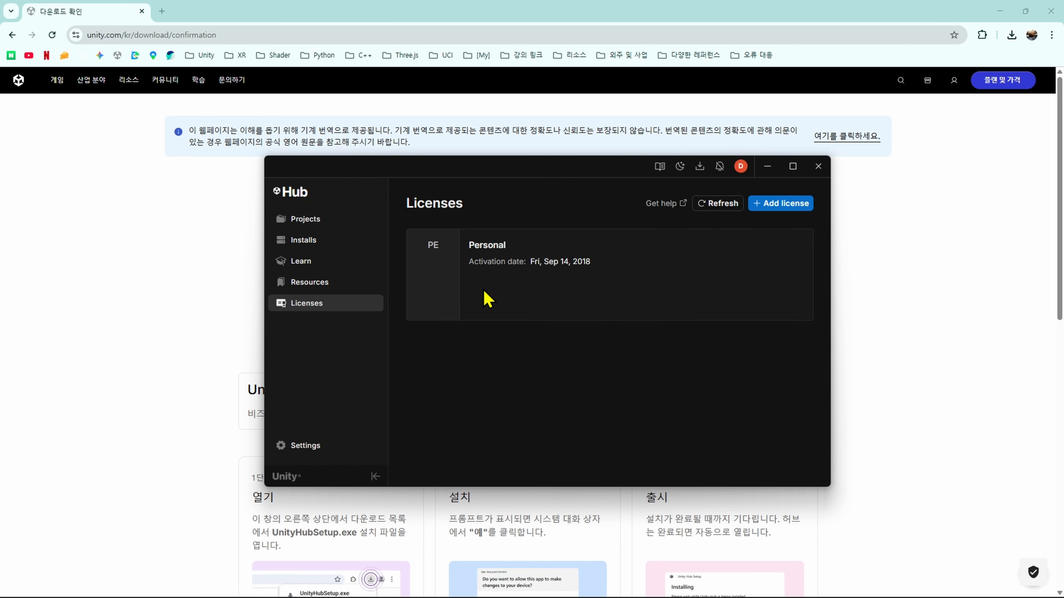
click(328, 284)
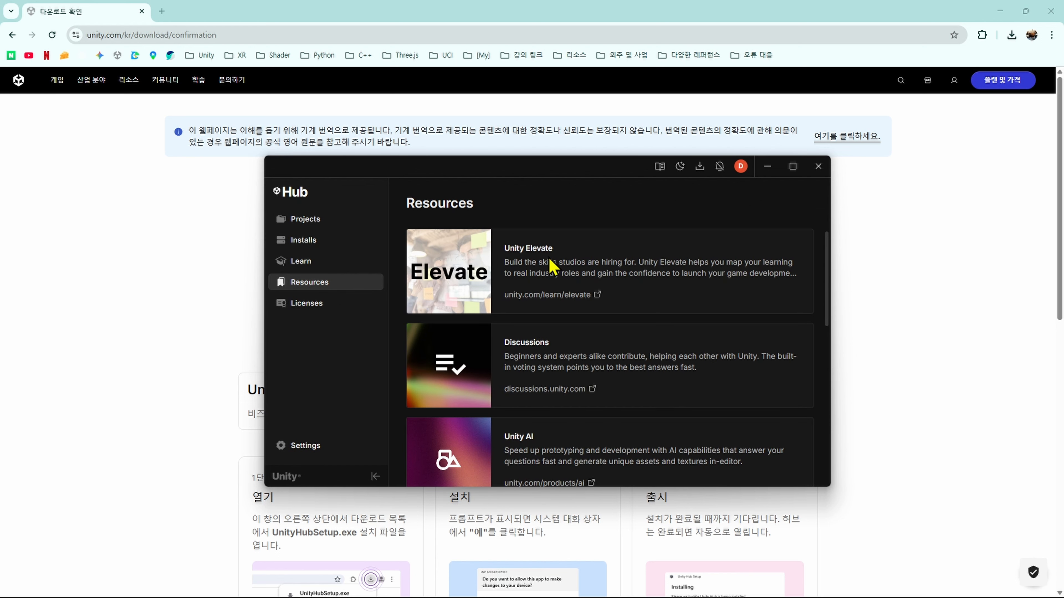
scroll(641, 289, down, 6)
scroll(628, 327, down, 3)
scroll(572, 442, up, 9)
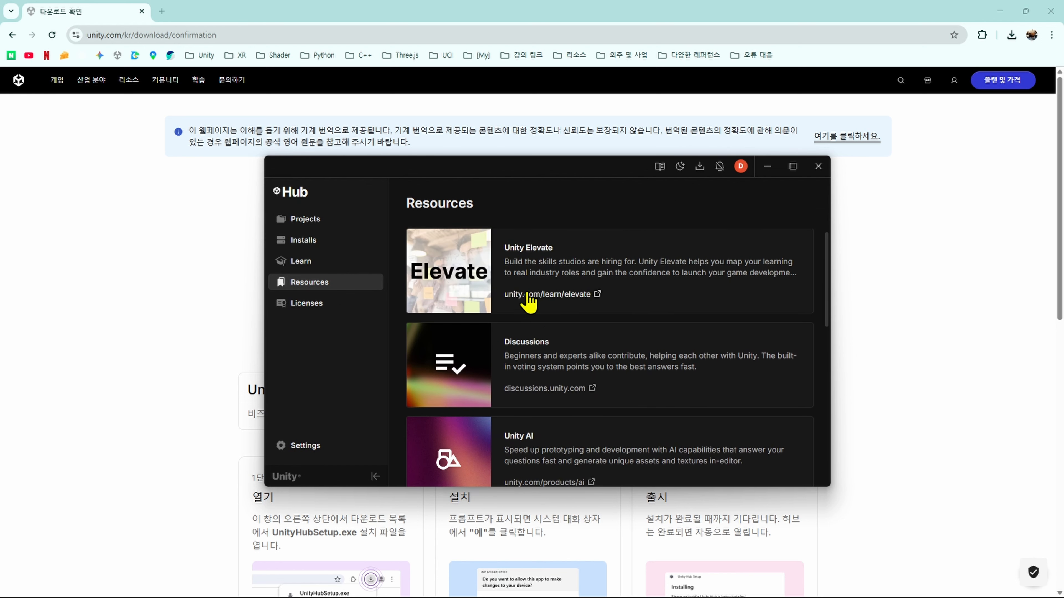
- Browse the featured tutorials, courses and beginner projects on the Learn page
click(288, 262)
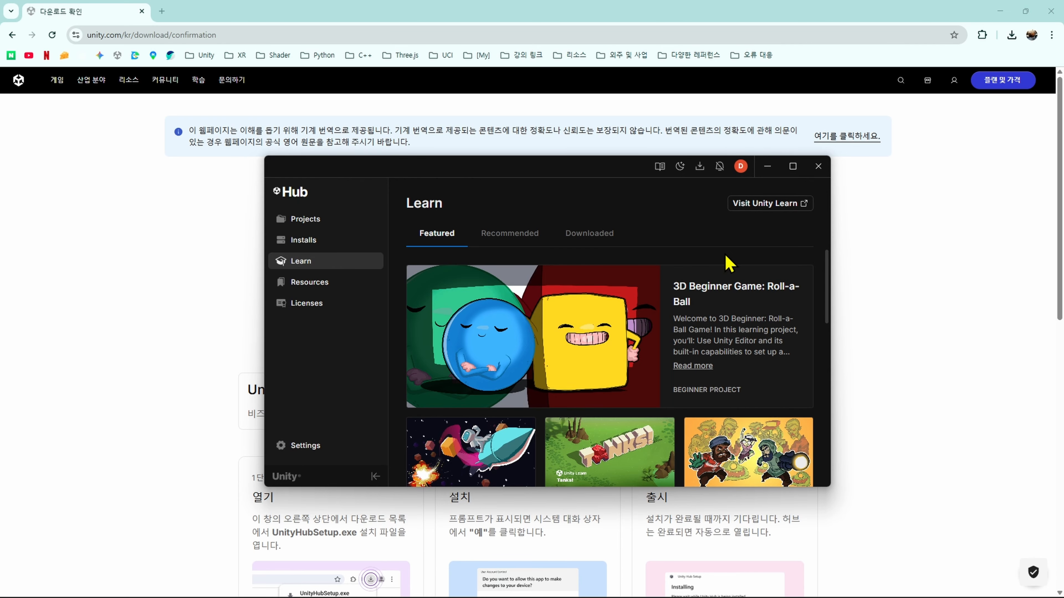
scroll(733, 335, down, 8)
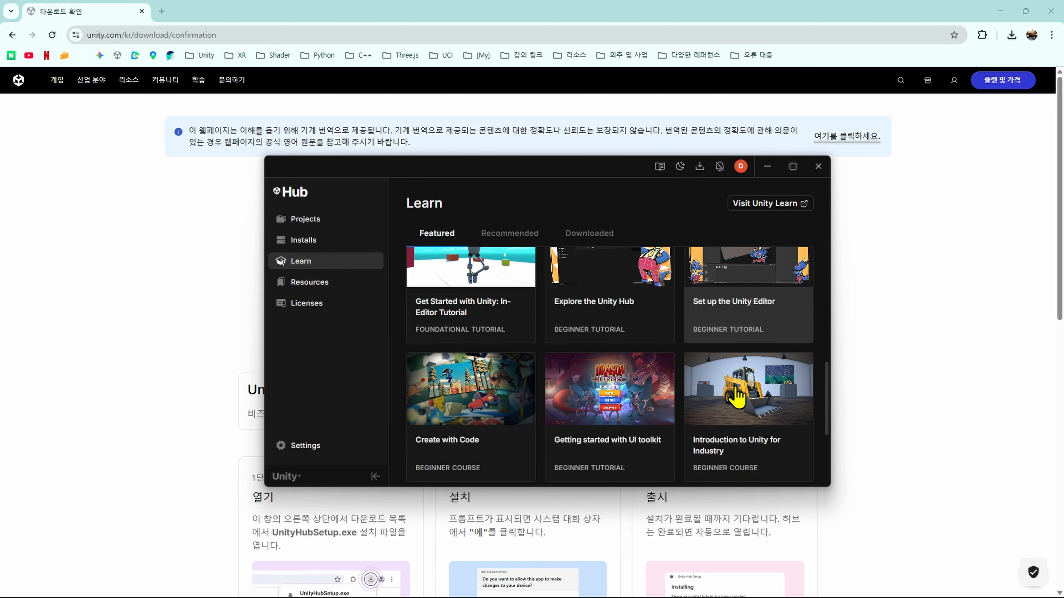
scroll(670, 402, down, 3)
scroll(795, 408, up, 2)
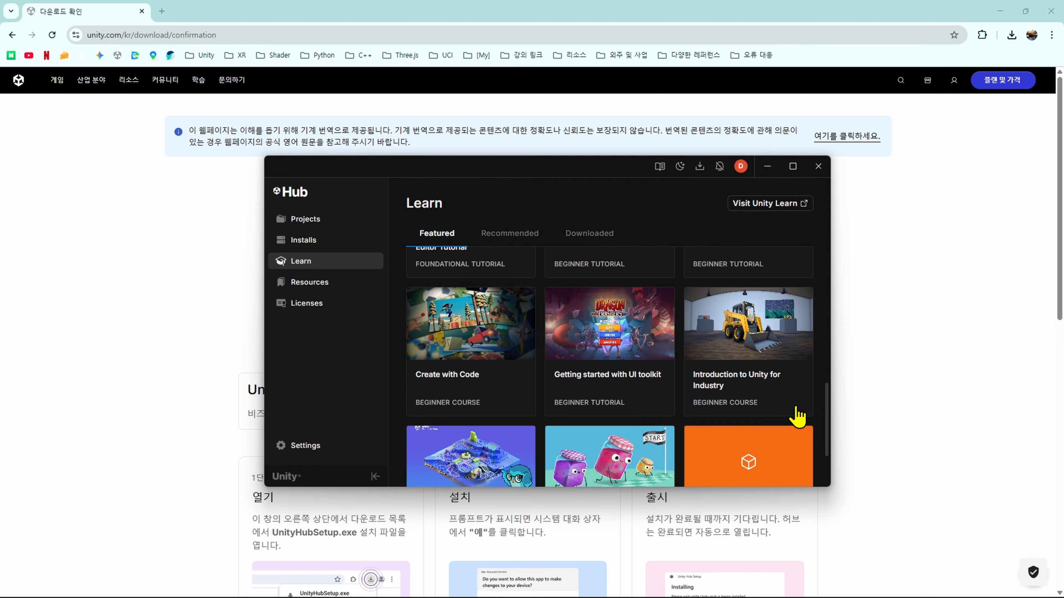
scroll(787, 415, up, 3)
scroll(494, 423, up, 6)
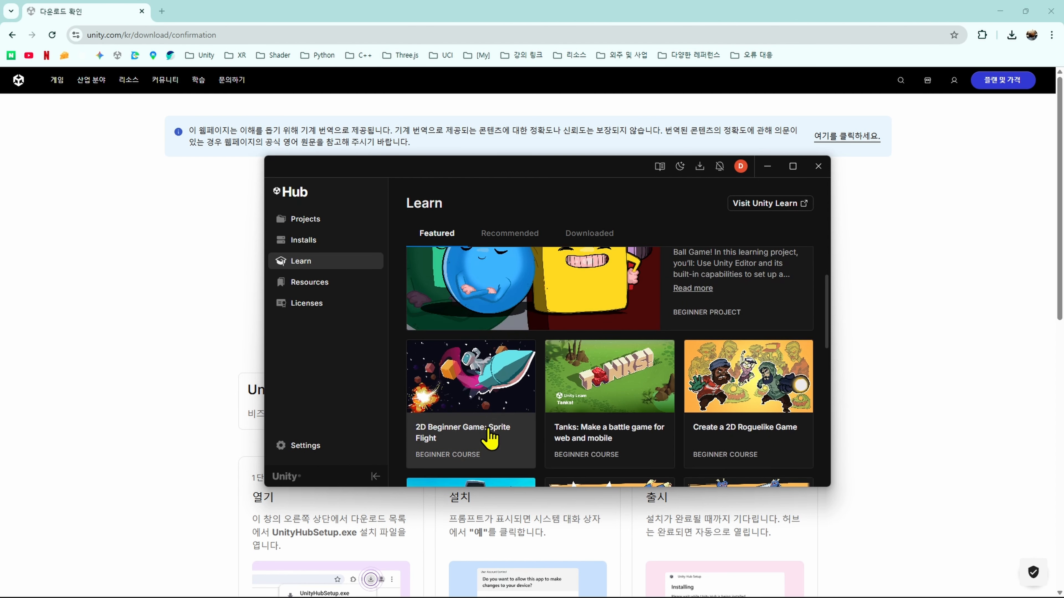
scroll(739, 388, down, 3)
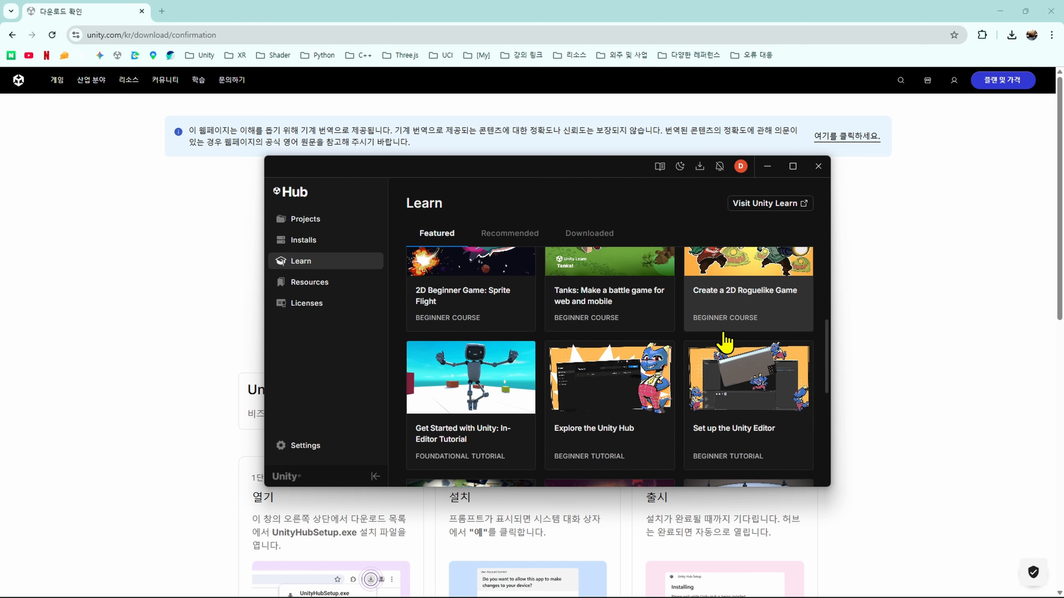
scroll(725, 342, up, 4)
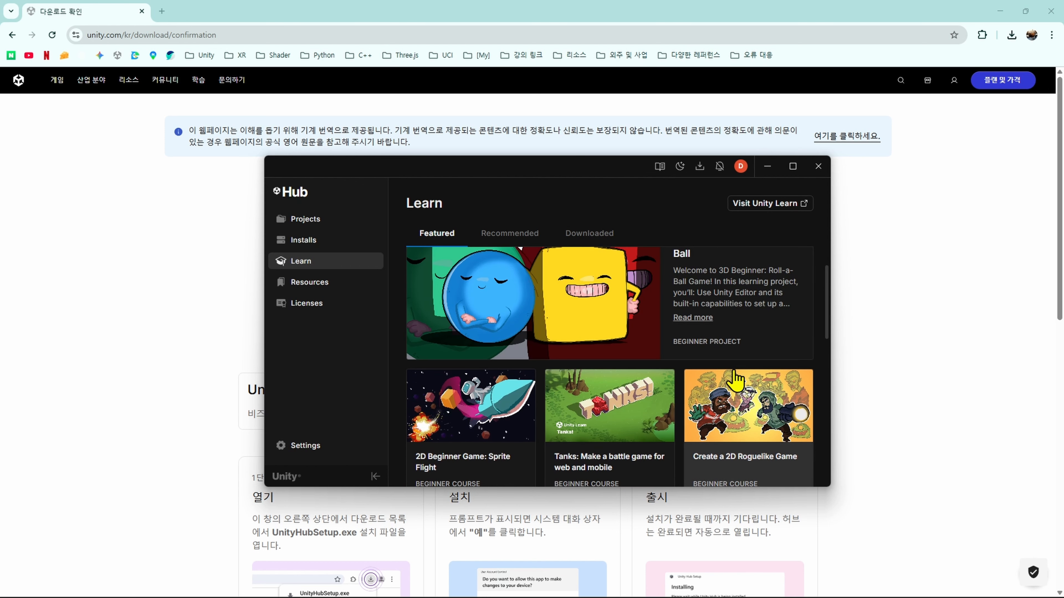
scroll(662, 331, down, 5)
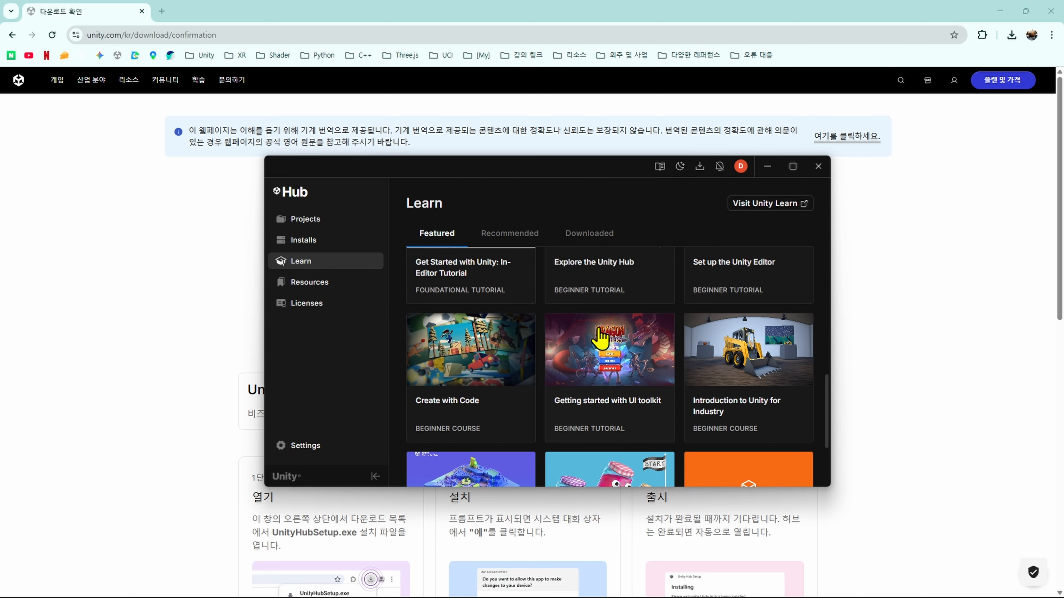
- Start an editor installation from the Installs page and review the official releases and pre-releases on offer
click(308, 240)
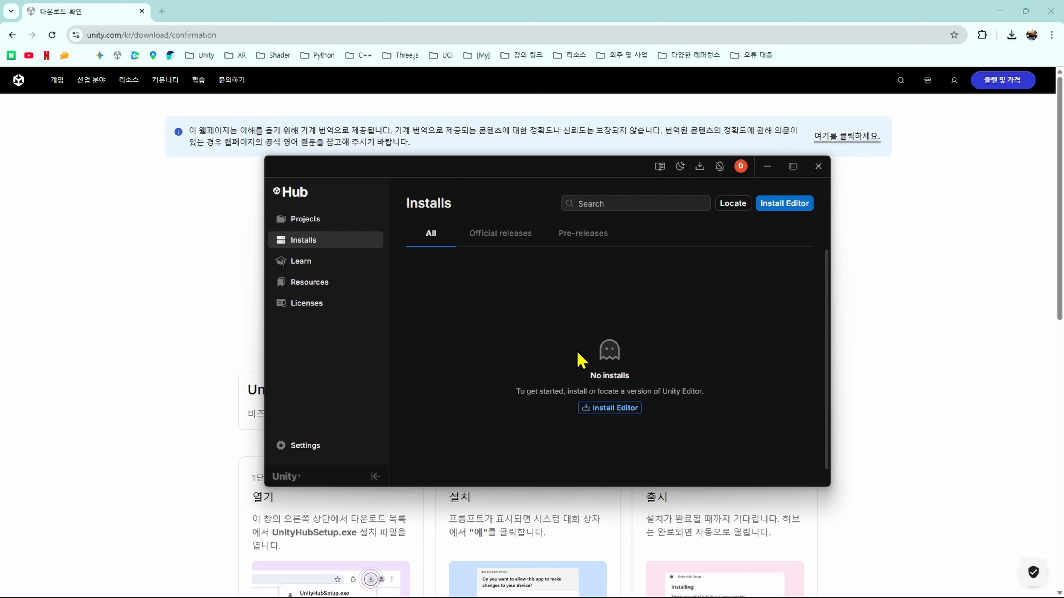
click(793, 206)
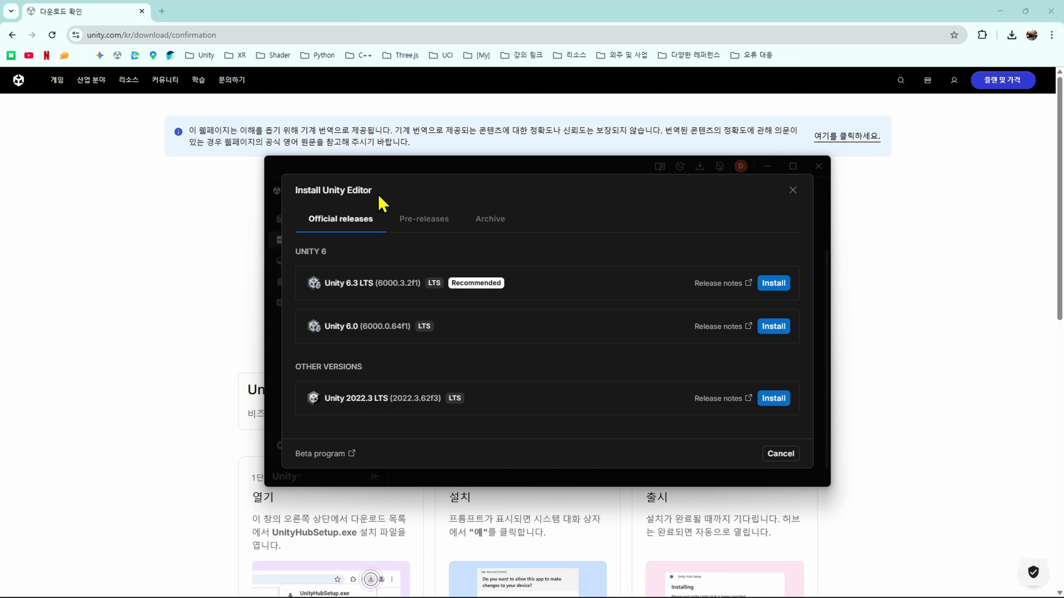
click(438, 221)
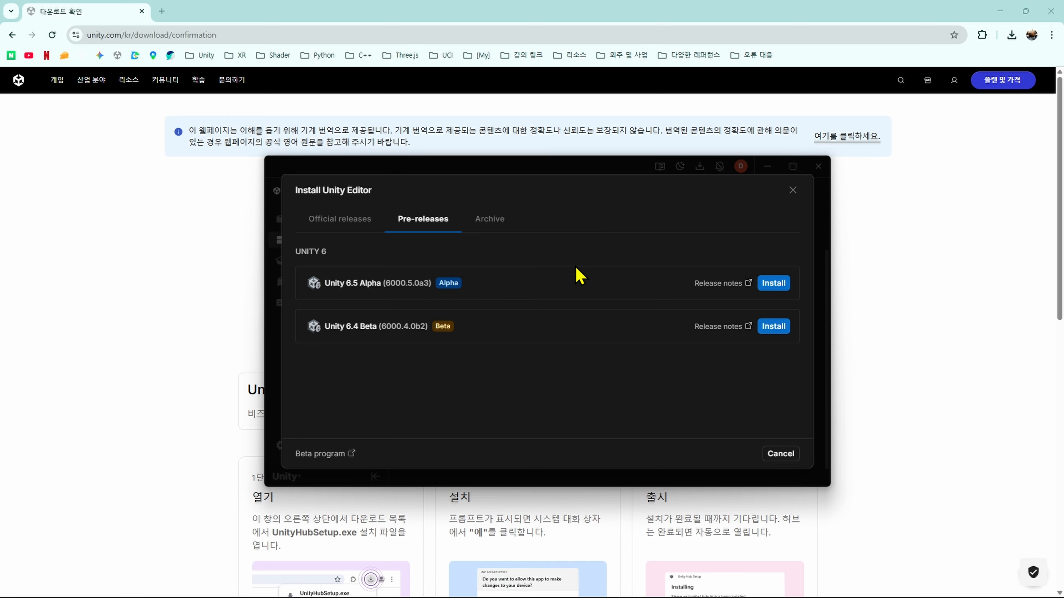
- Open the Unity download archive from the editor installation dialog and look through the release lists for Unity 6, 2023 and 2022
click(490, 220)
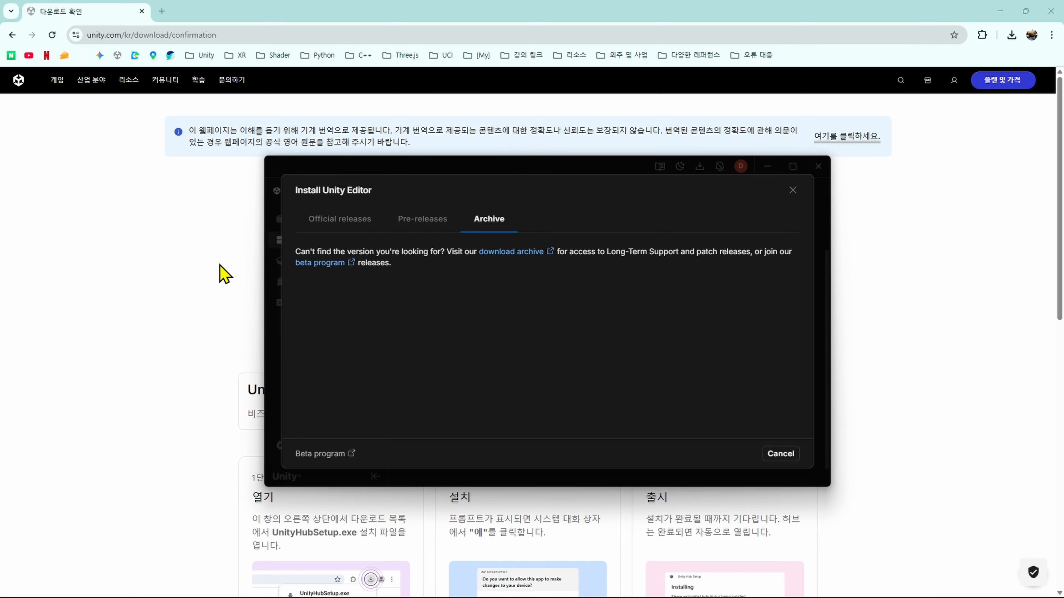
click(529, 265)
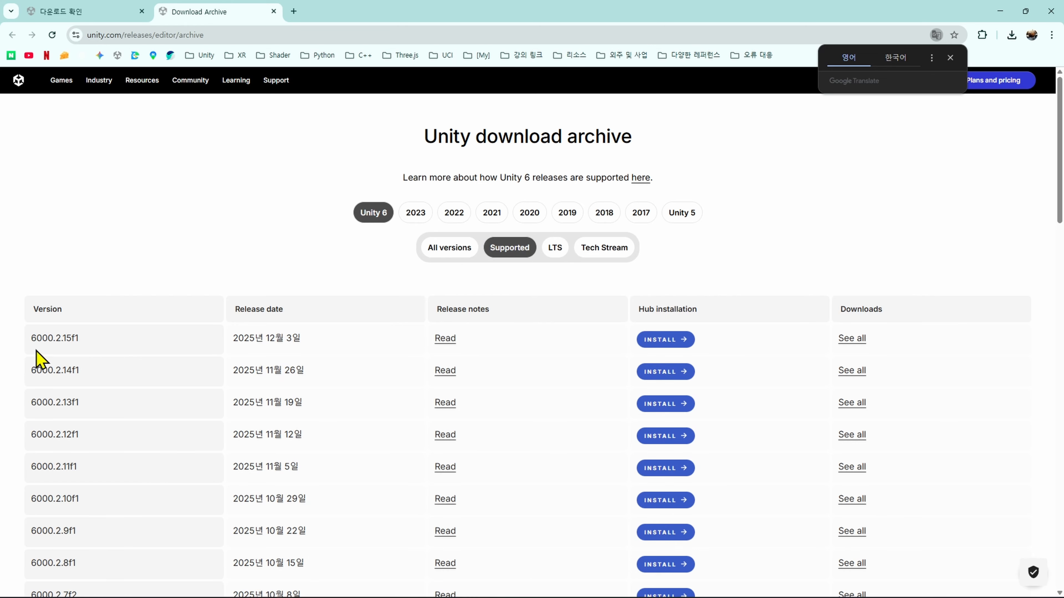
click(389, 211)
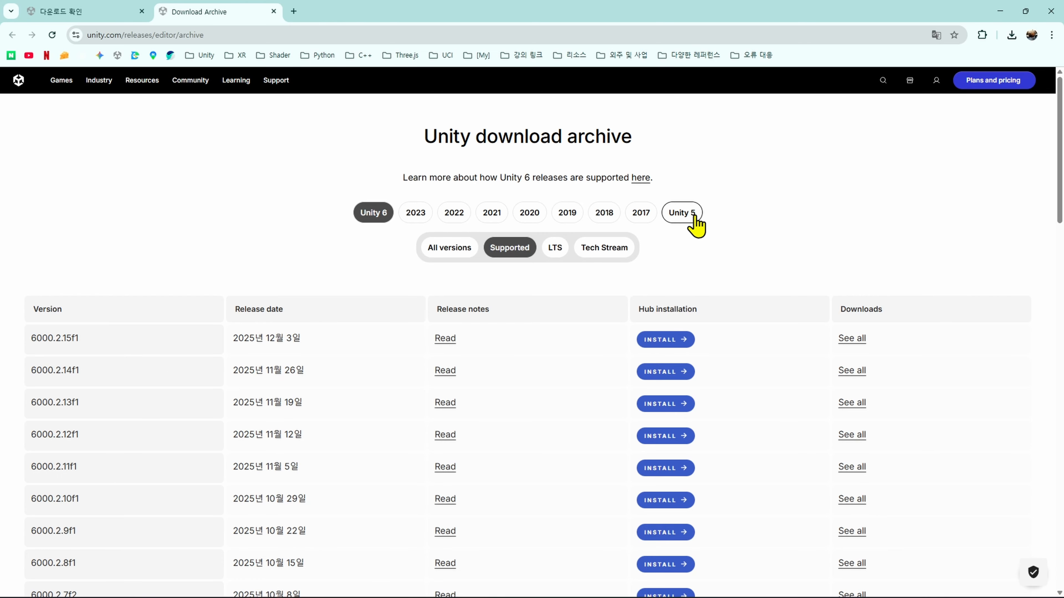
click(389, 217)
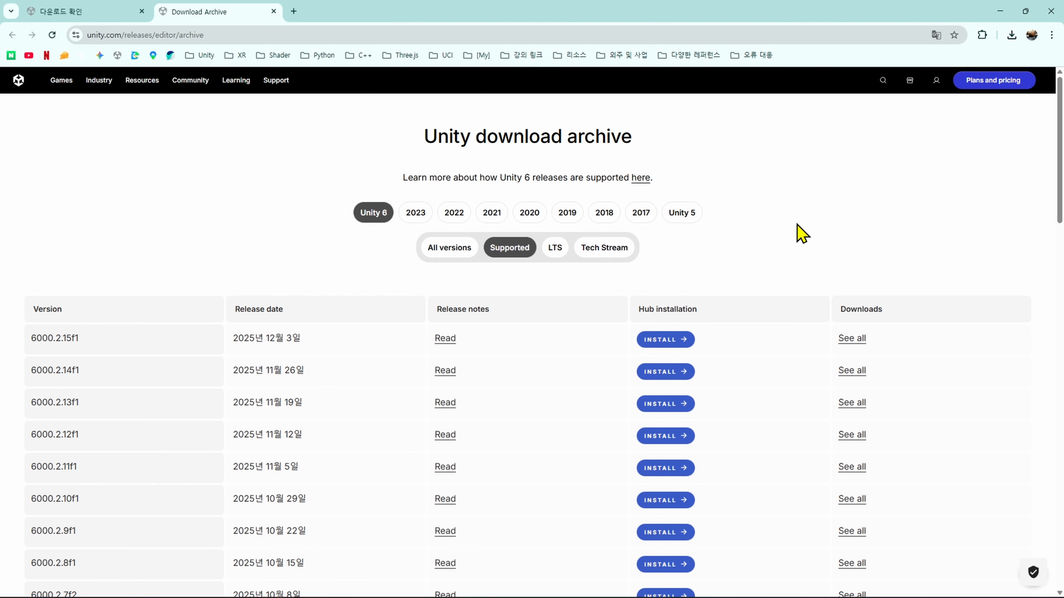
click(416, 213)
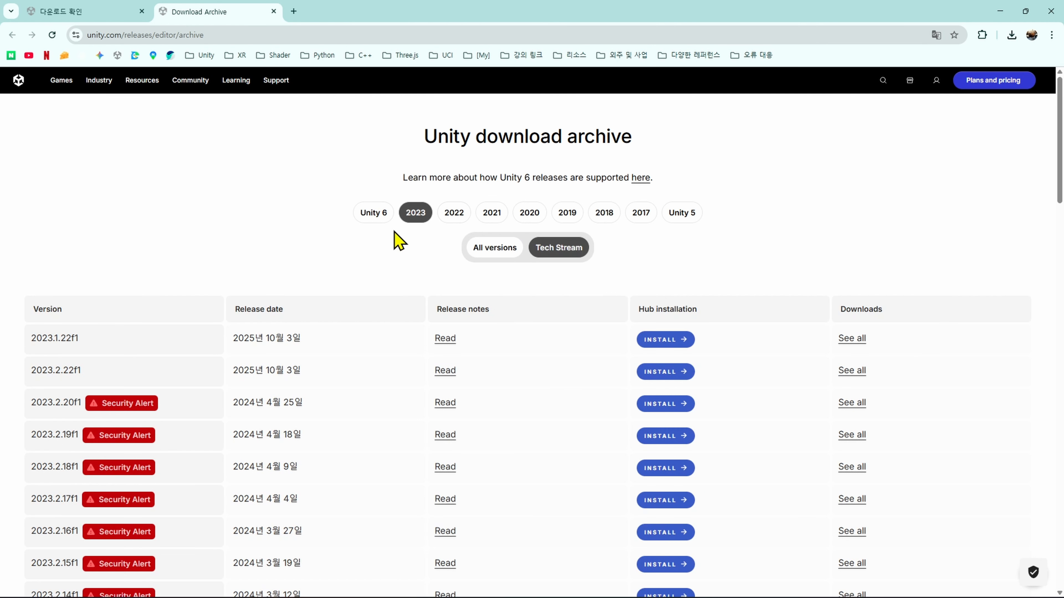
click(450, 214)
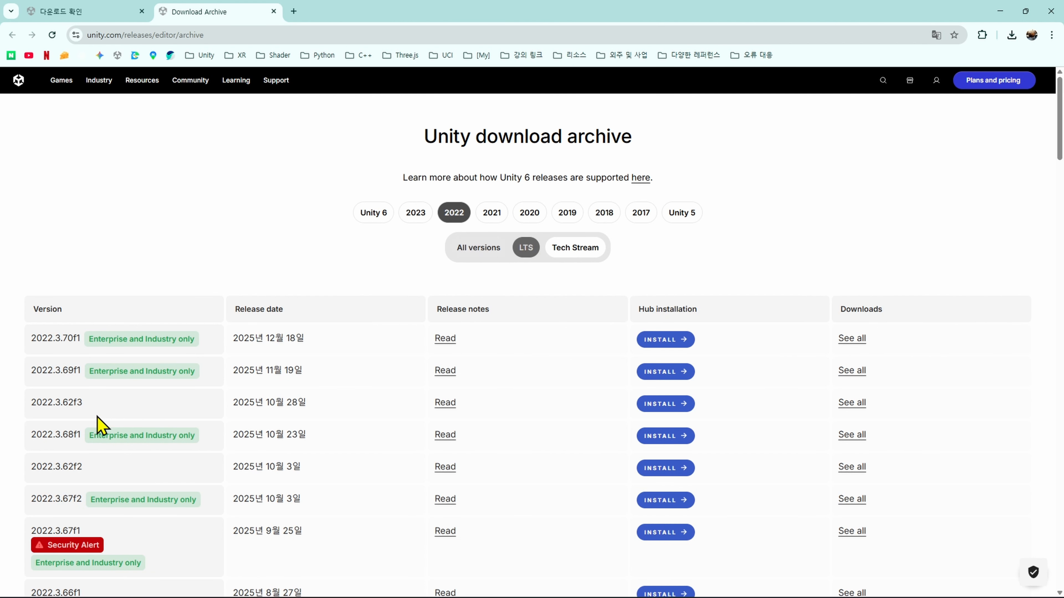
click(493, 212)
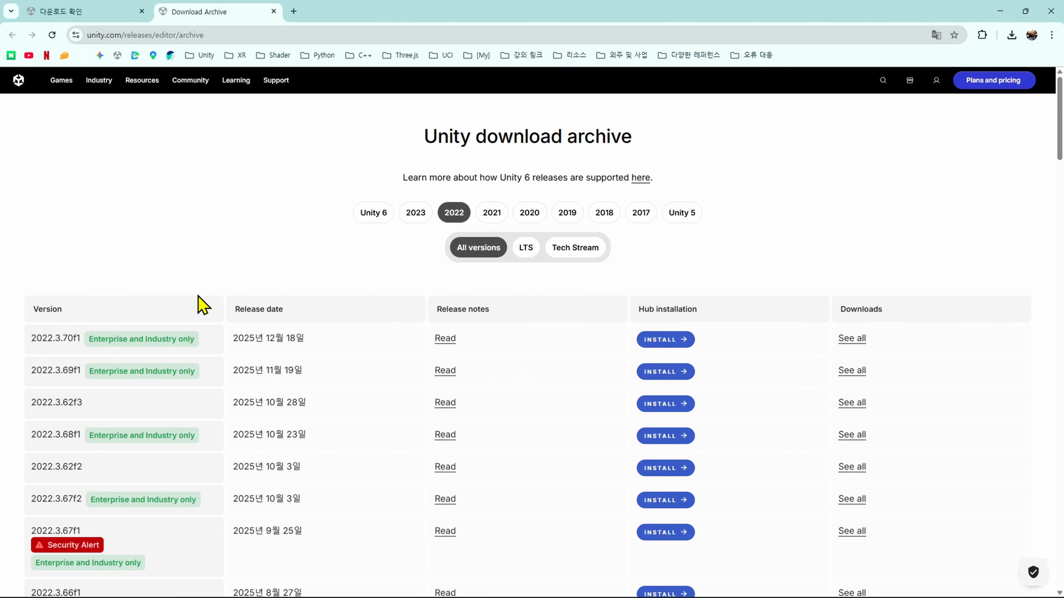
- Examine the 2022 LTS releases, including the Enterprise and Industry only labels and the security alert note on 2022.3.67f1
scroll(149, 327, down, 3)
scroll(247, 501, up, 2)
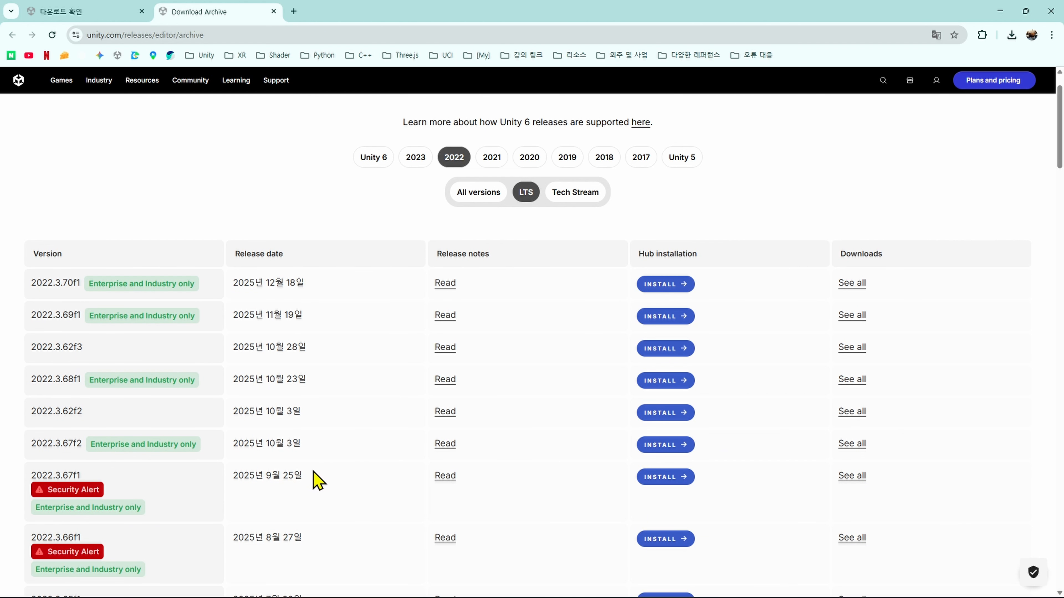
mouse_move(69, 488)
scroll(368, 237, down, 4)
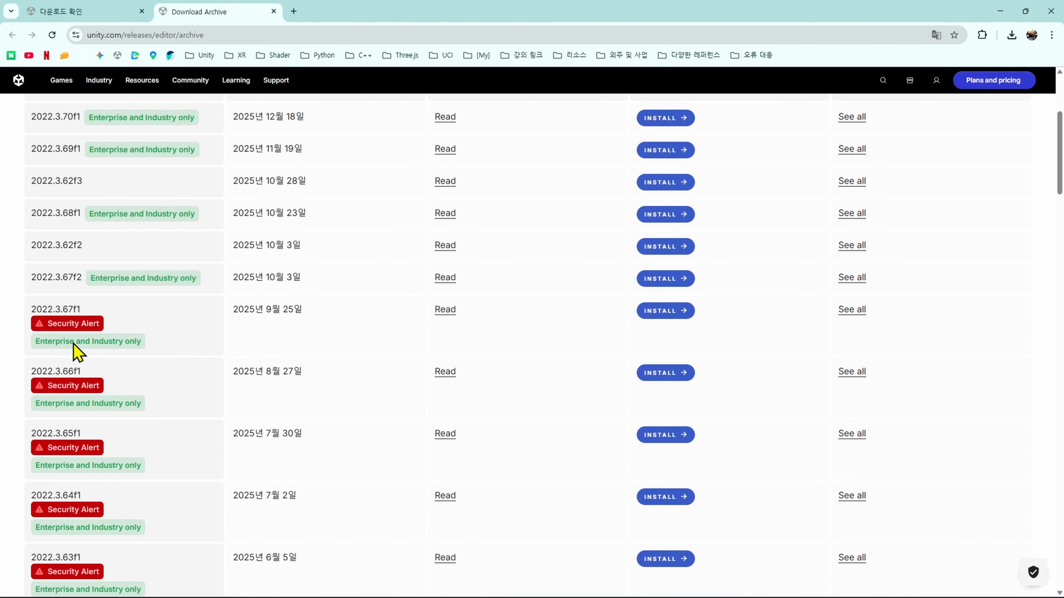
mouse_move(104, 323)
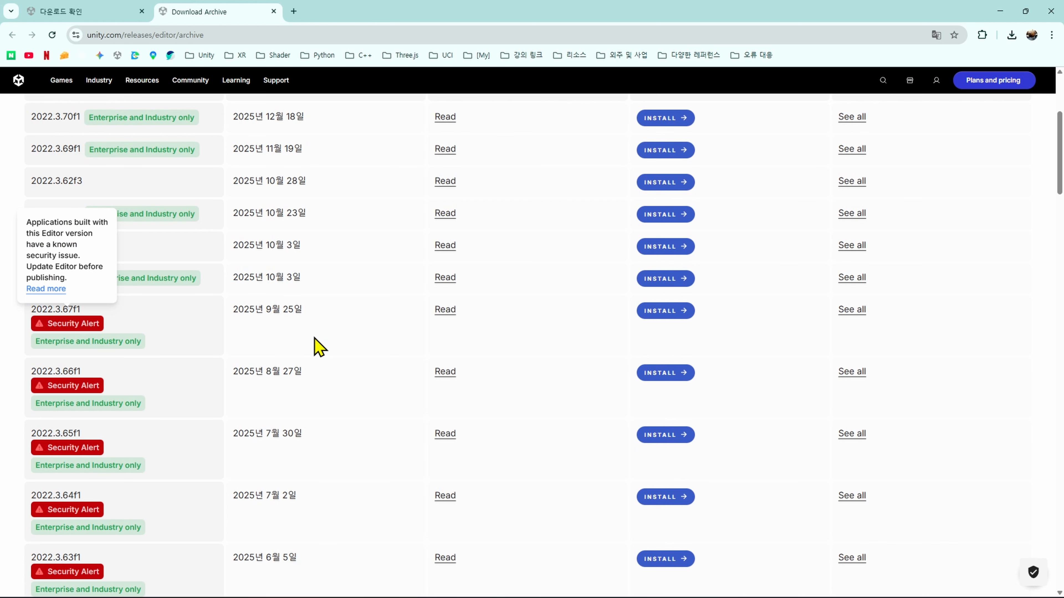
mouse_move(135, 336)
scroll(335, 324, up, 5)
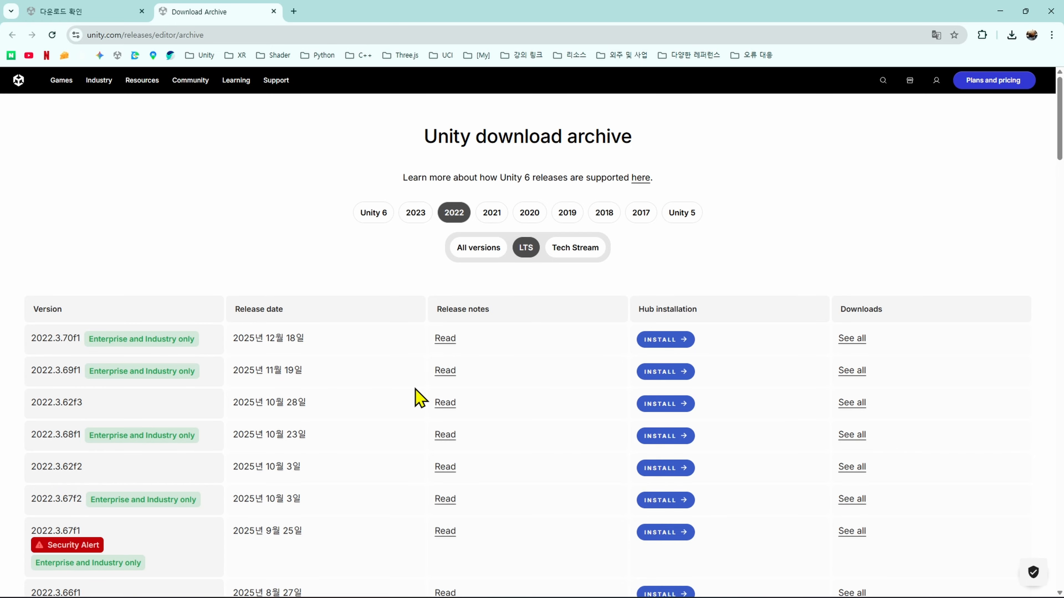
- Return the archive to the supported Unity 6 releases, and switch to Unity Hub to dismiss the Install Unity Editor dialog
click(374, 213)
click(497, 247)
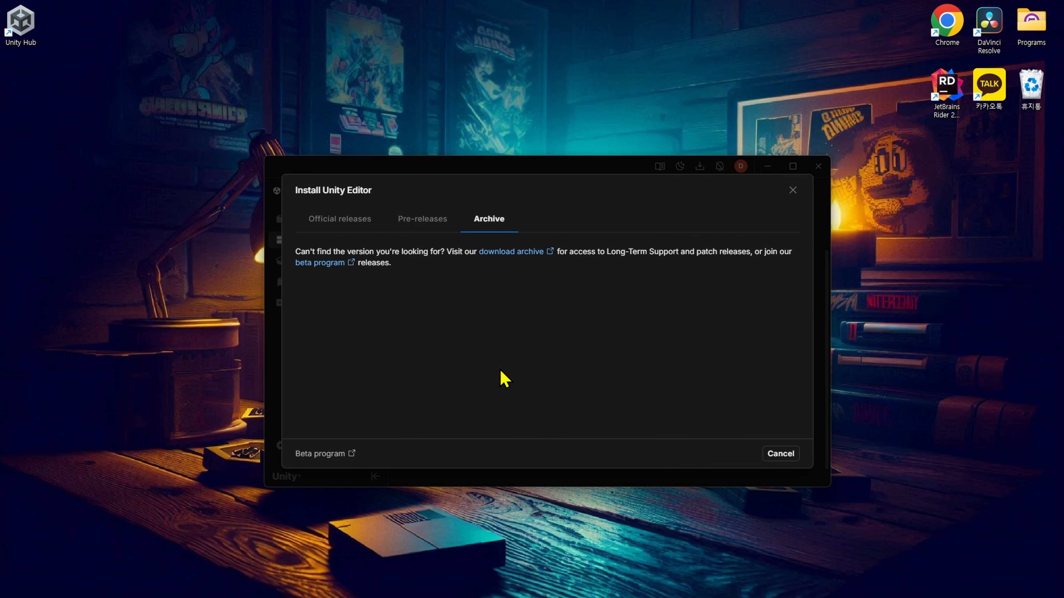
key(Escape)
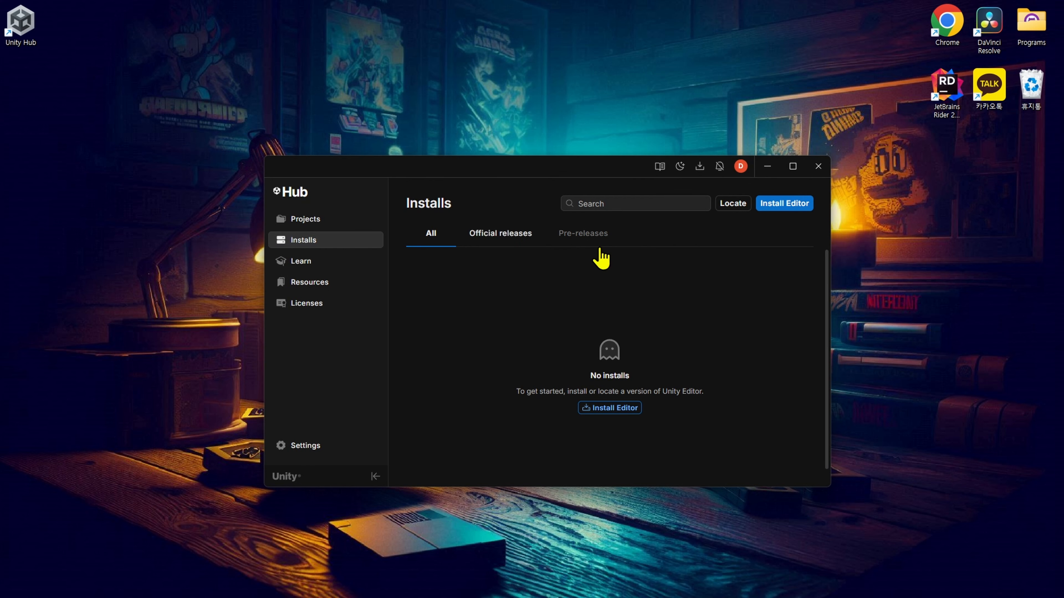
- Choose Unity 6.3 LTS (6000.3.2f1) from the official releases for installation
click(793, 204)
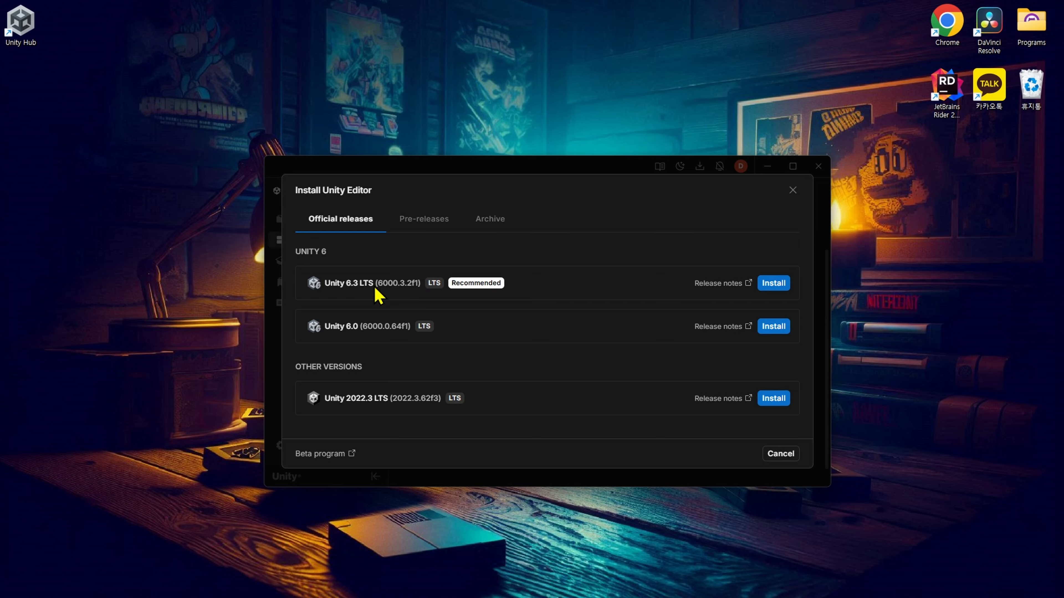
click(781, 288)
click(775, 285)
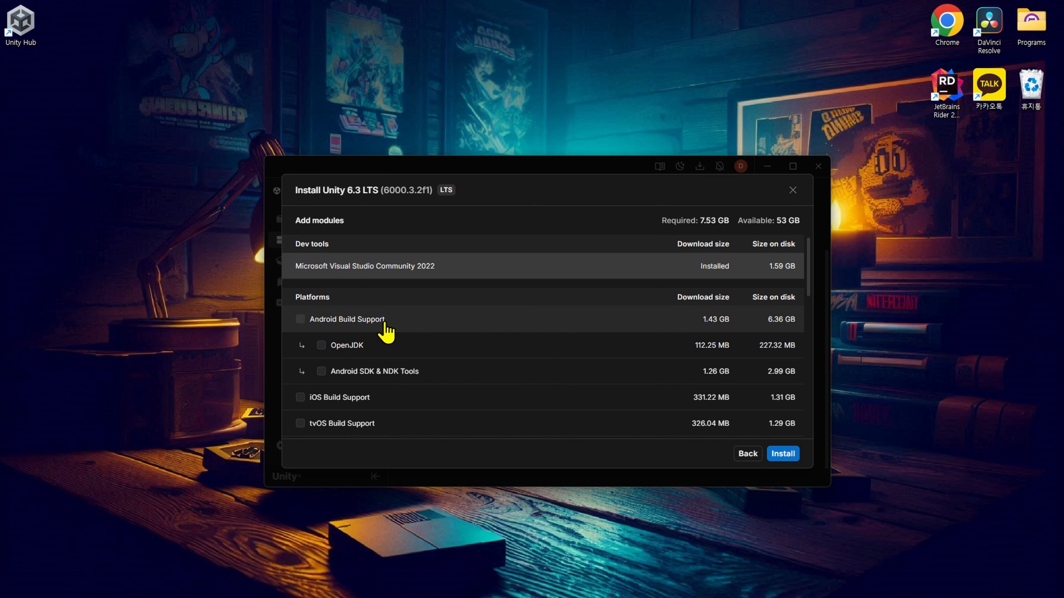
- Review the dev tools, platform build support and language pack modules offered for Unity 6.3 LTS
scroll(324, 295, down, 4)
scroll(325, 303, up, 1)
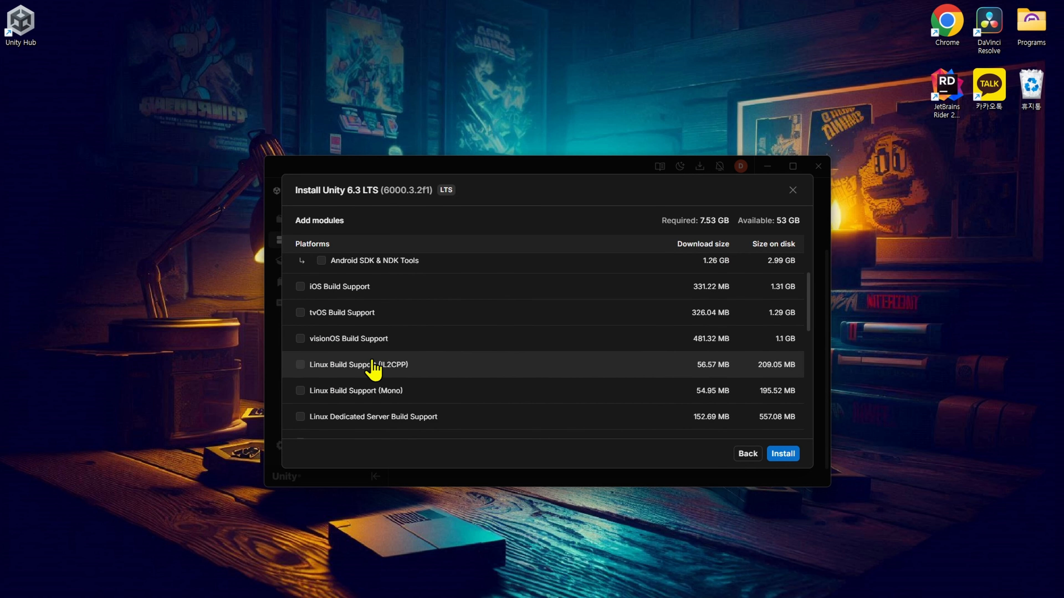
scroll(501, 361, down, 5)
scroll(448, 301, down, 3)
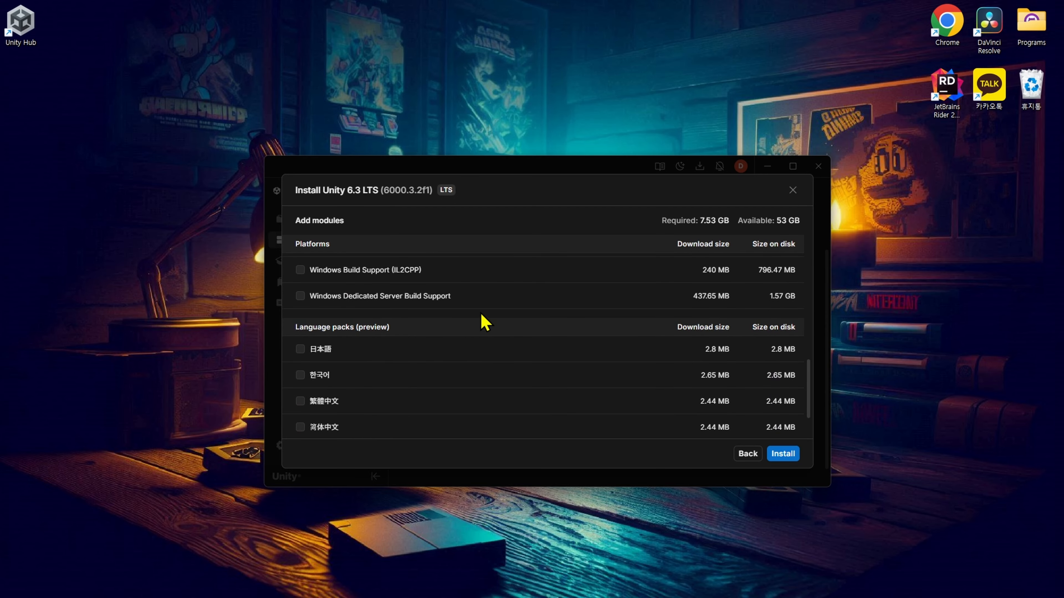
scroll(486, 313, up, 9)
scroll(486, 311, up, 2)
scroll(487, 312, down, 2)
scroll(490, 297, up, 2)
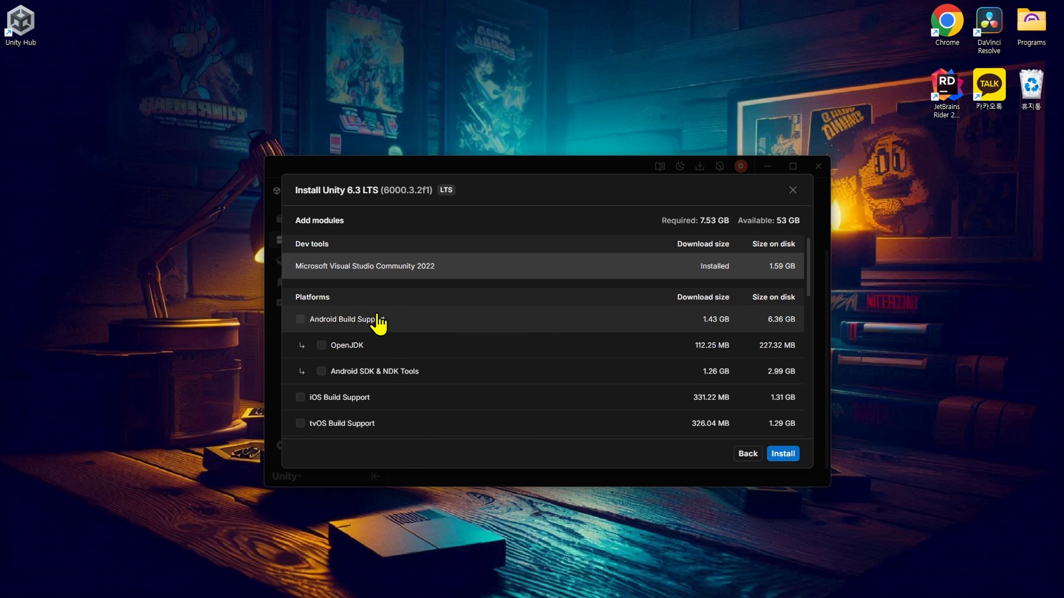
scroll(377, 328, down, 1)
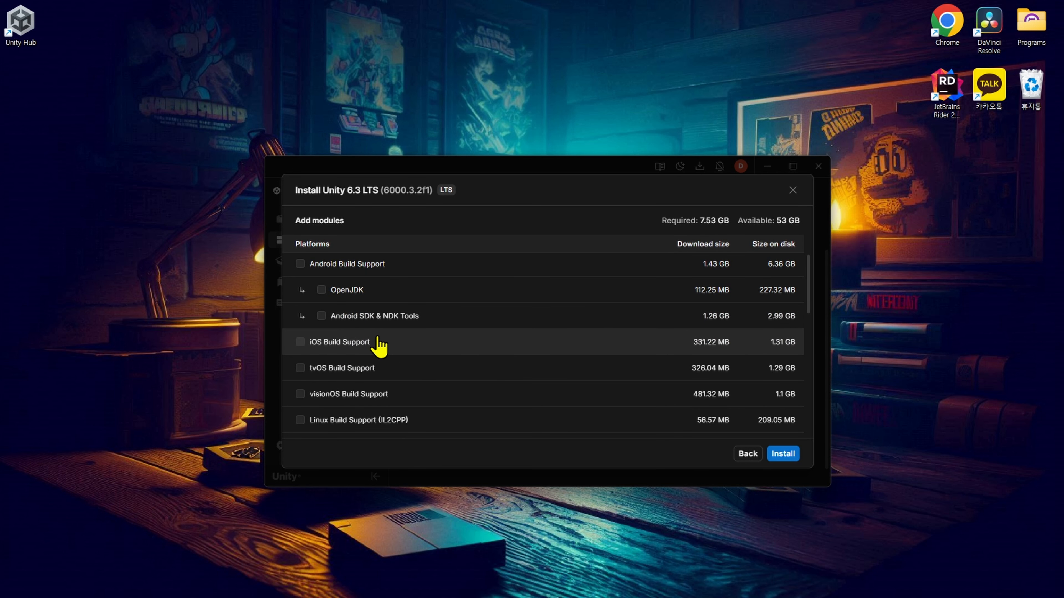
scroll(419, 352, down, 6)
scroll(412, 354, up, 8)
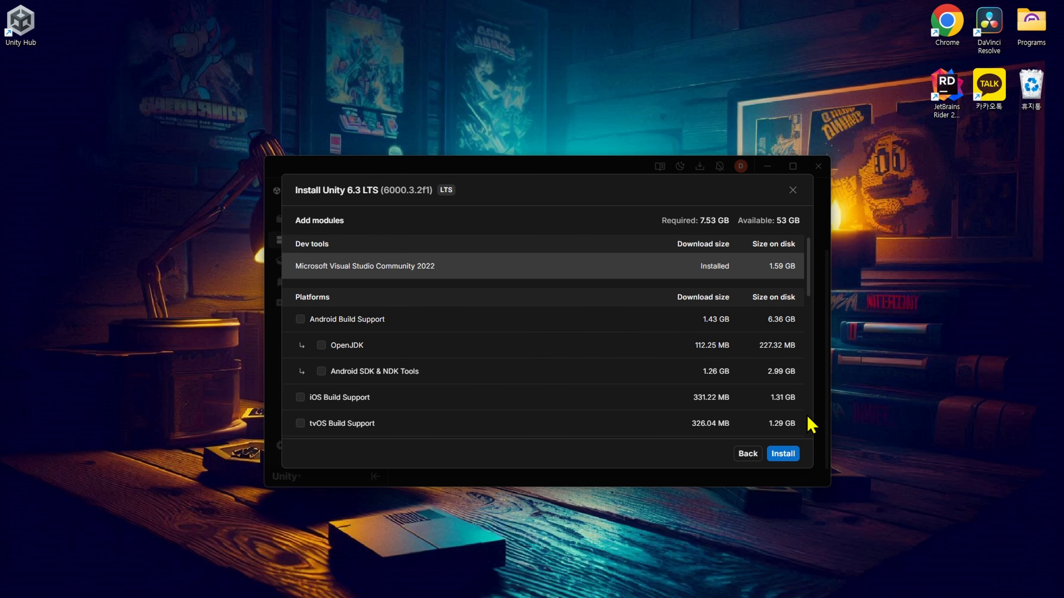
- Start installing Unity 6.3 LTS without extra platform modules, and open the details of its download progress
click(788, 454)
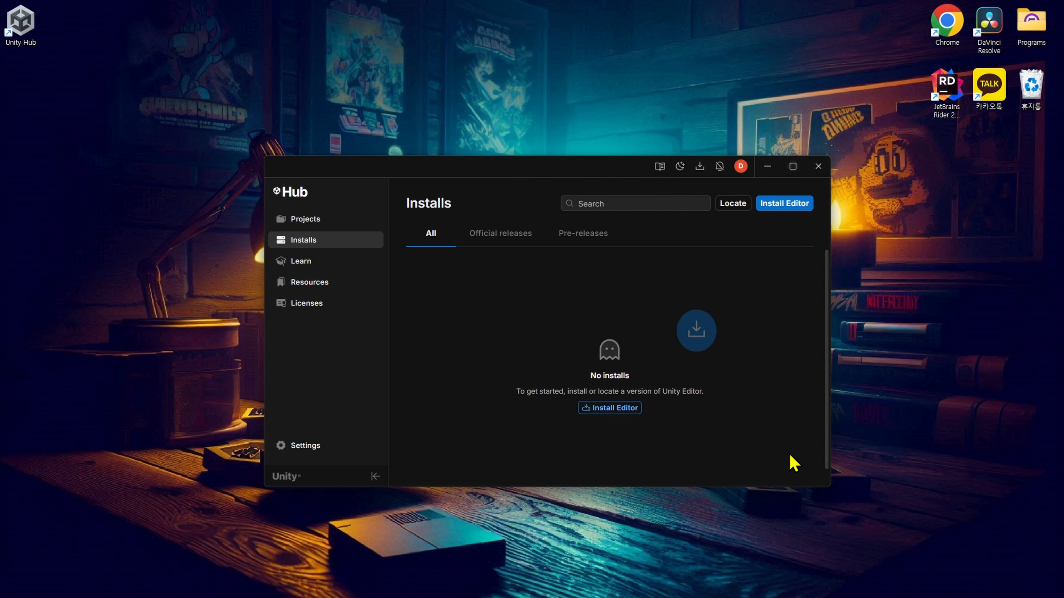
click(699, 166)
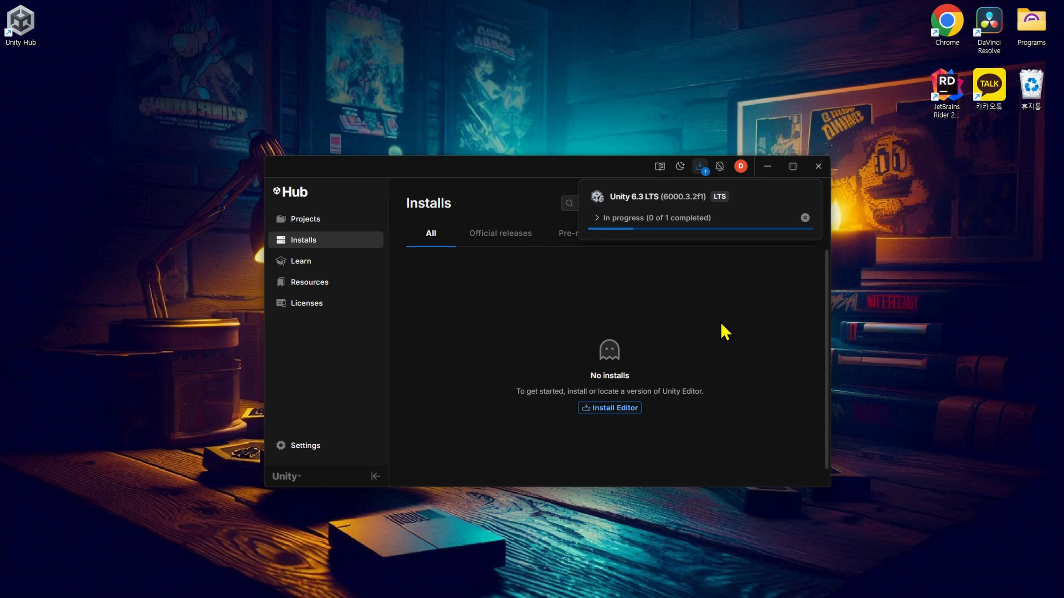
click(596, 218)
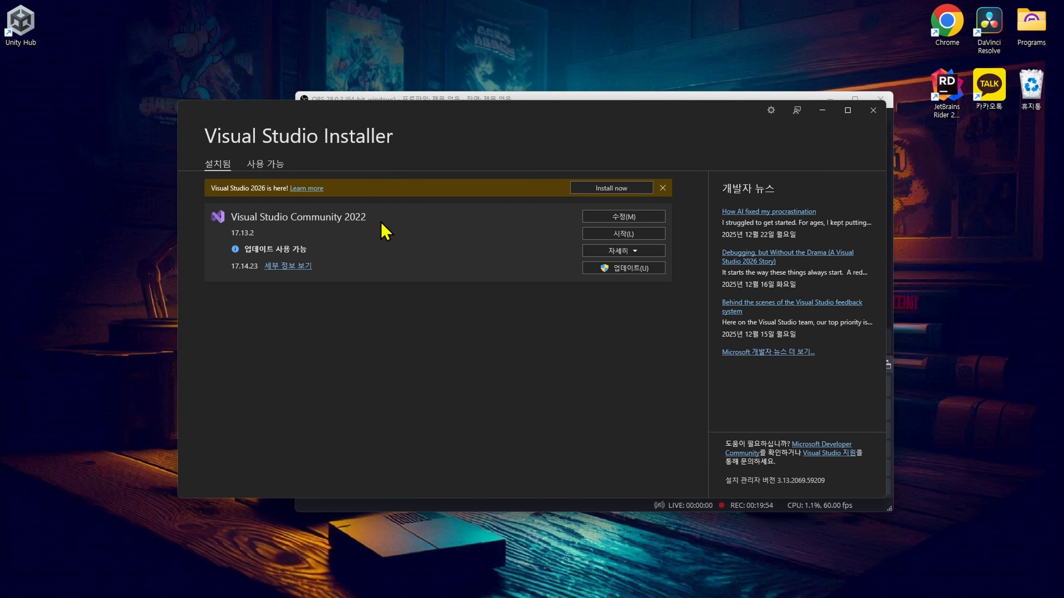
- In Visual Studio Installer, open the modification options of Visual Studio Community 2022 and inspect the Unity game development workload
click(628, 217)
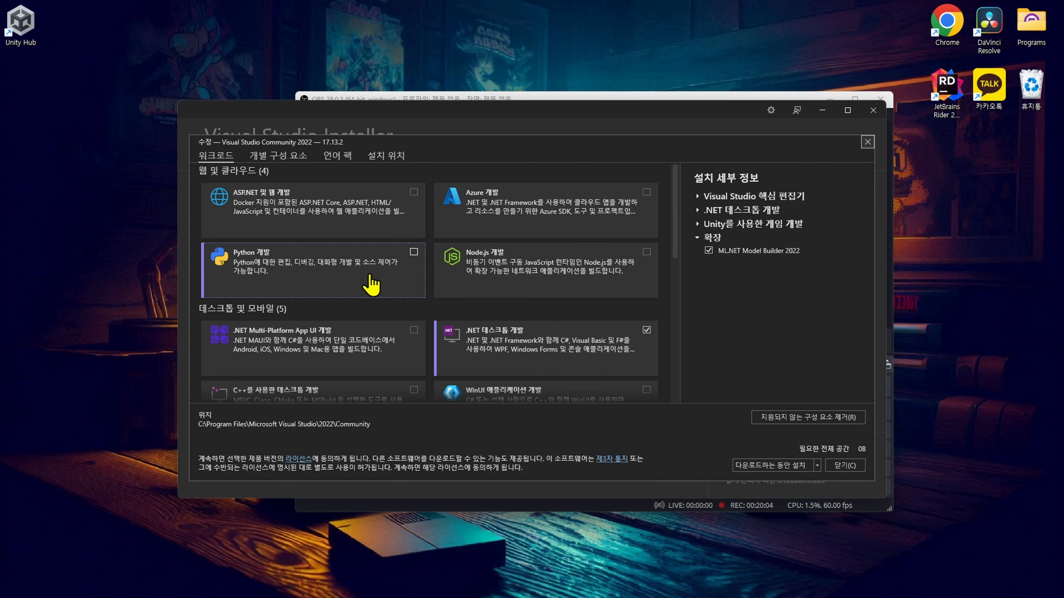
scroll(385, 222, down, 1)
scroll(384, 223, down, 5)
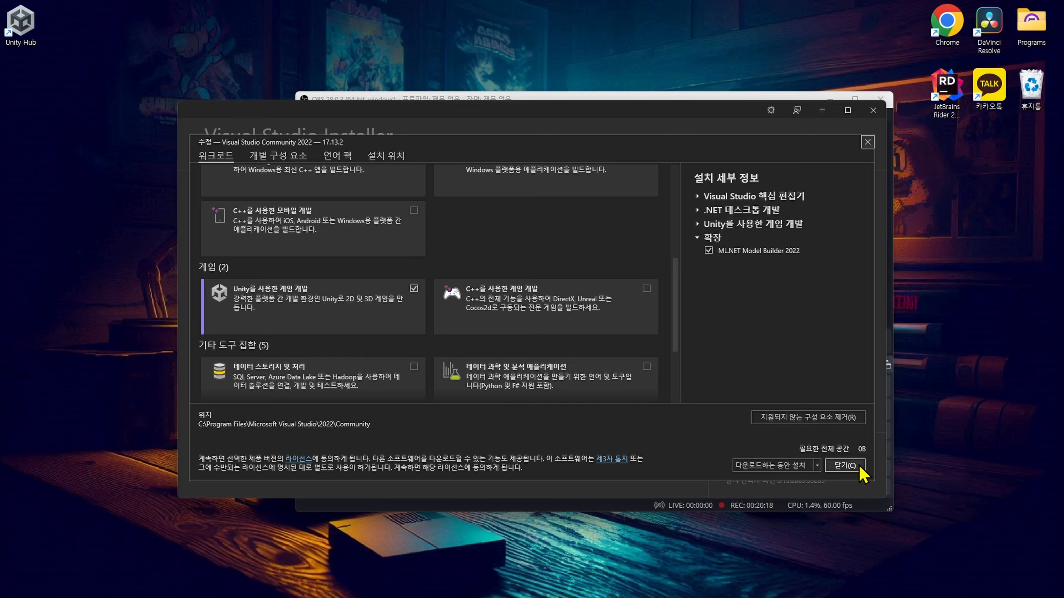
click(412, 305)
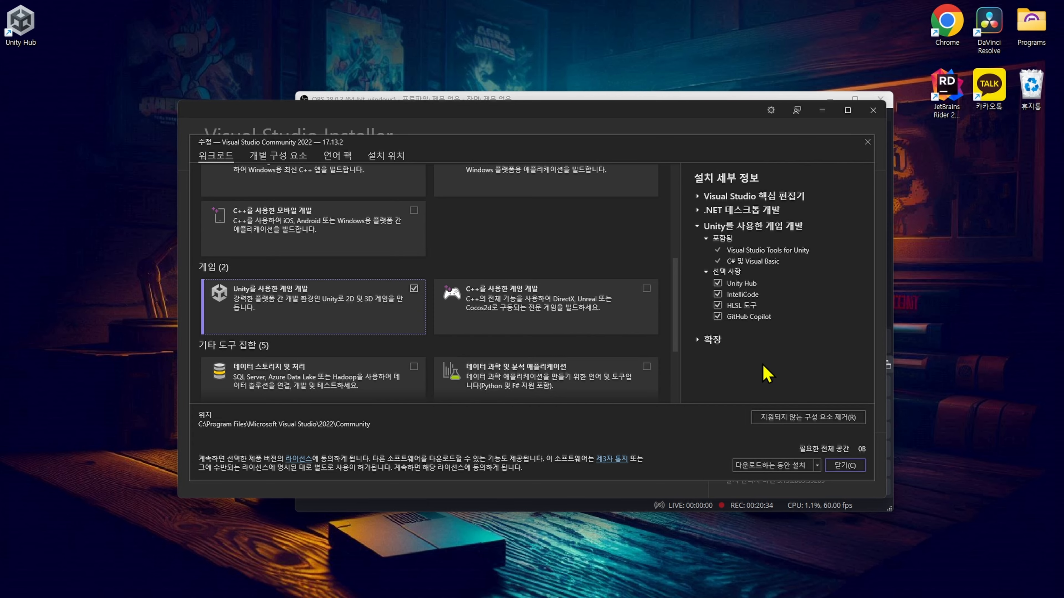
- Inspect the components of the .NET desktop development workload, keeping it selected, and go back to the Unity game development workload
scroll(599, 396, up, 4)
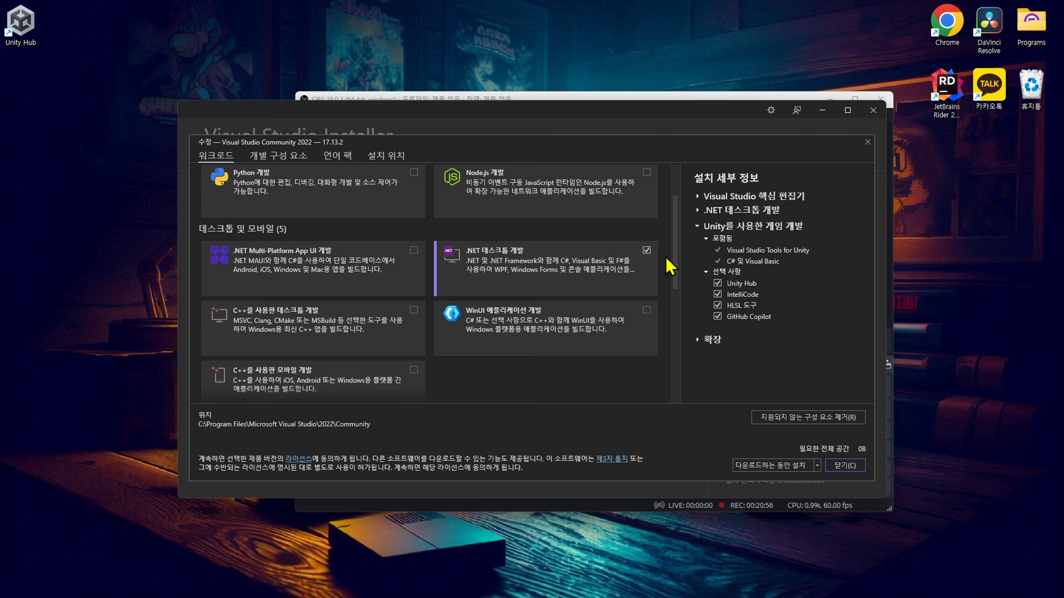
click(646, 251)
click(646, 251)
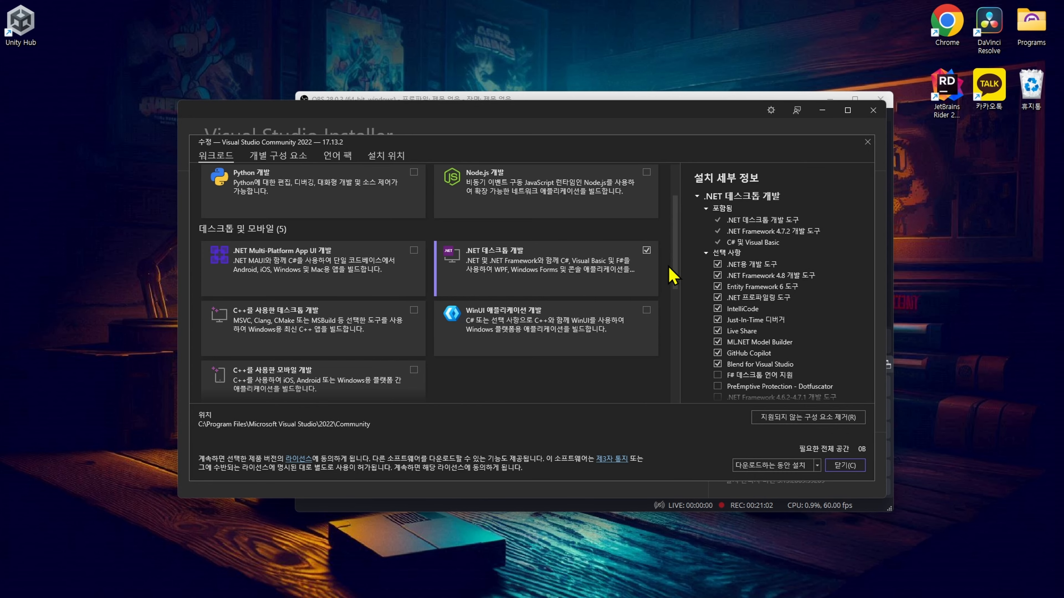
scroll(672, 277, down, 3)
click(364, 351)
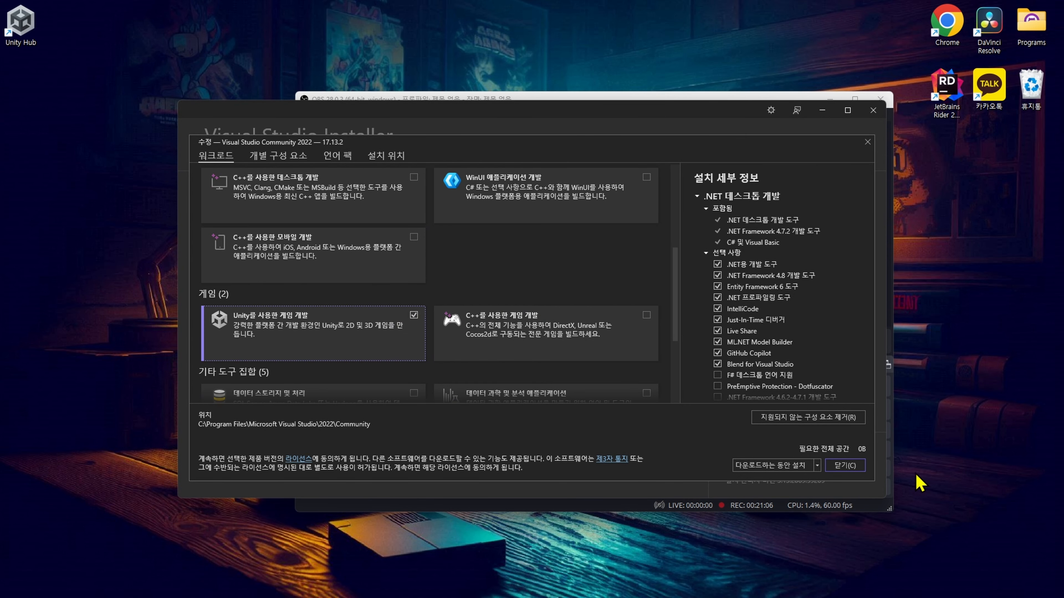
- Close Visual Studio Installer and check the editor's download progress in Unity Hub
click(873, 110)
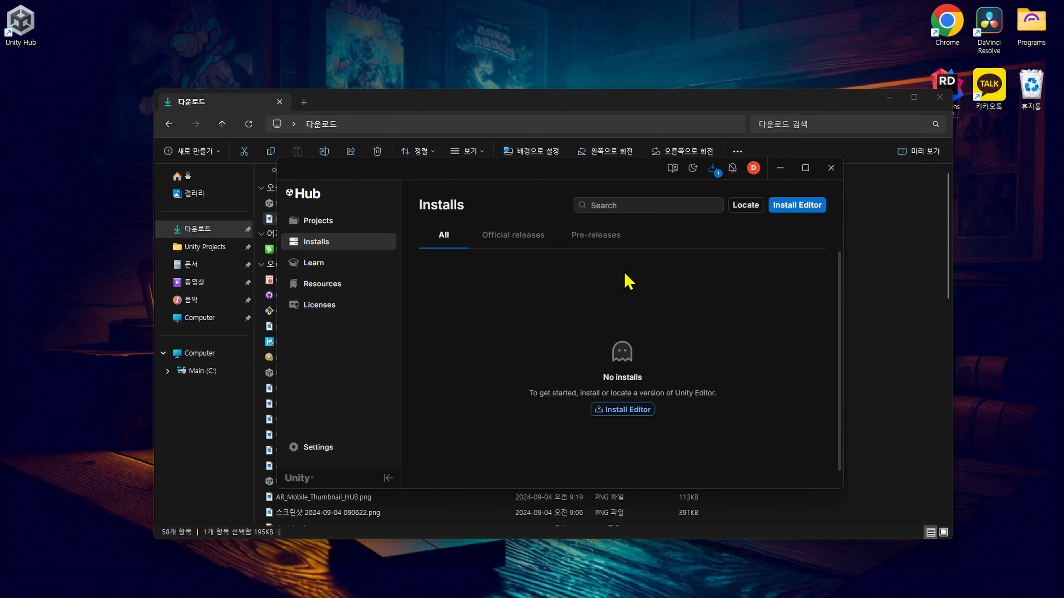
click(713, 169)
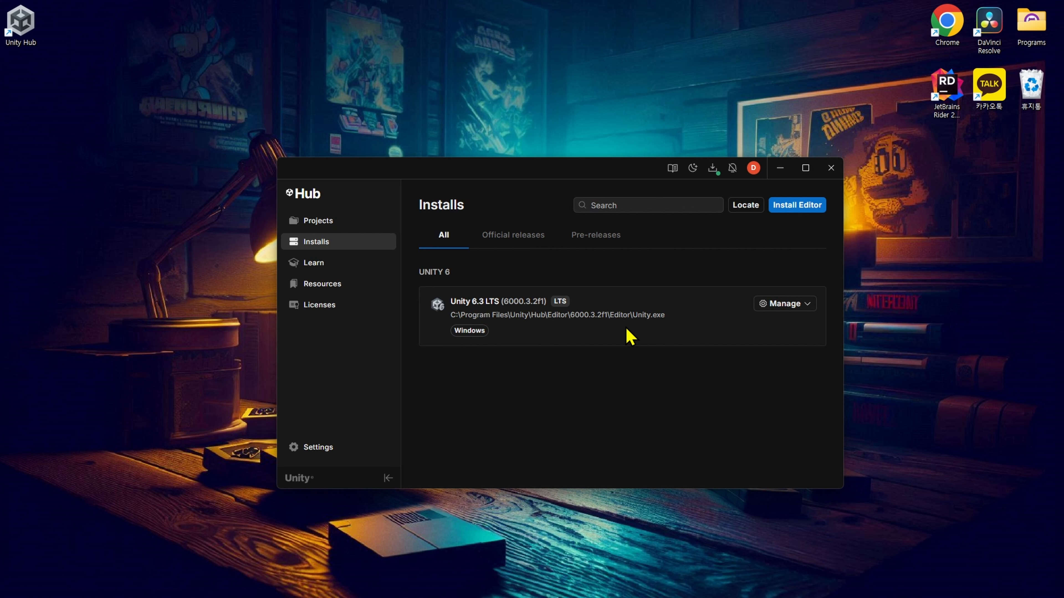
- Start a new project with editor version 6000.3.2f1 and select the Universal 2D template
click(363, 226)
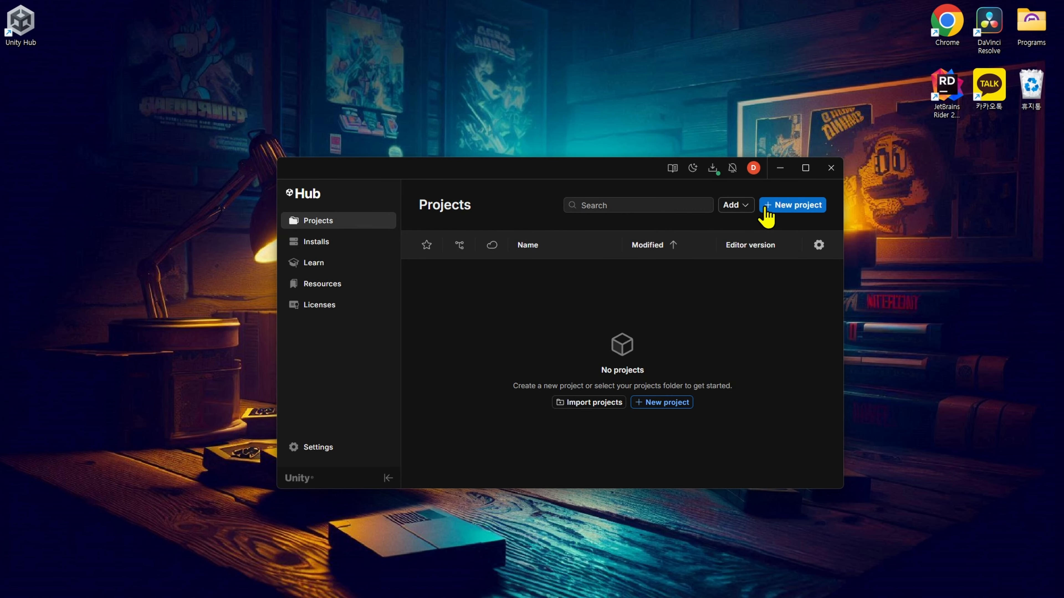
click(811, 206)
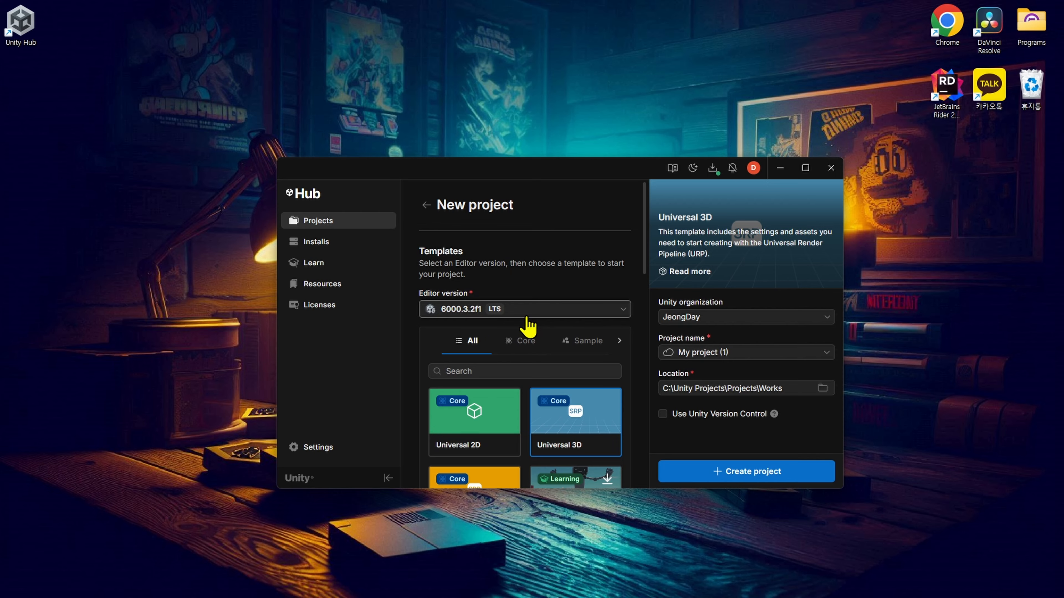
click(490, 311)
click(504, 354)
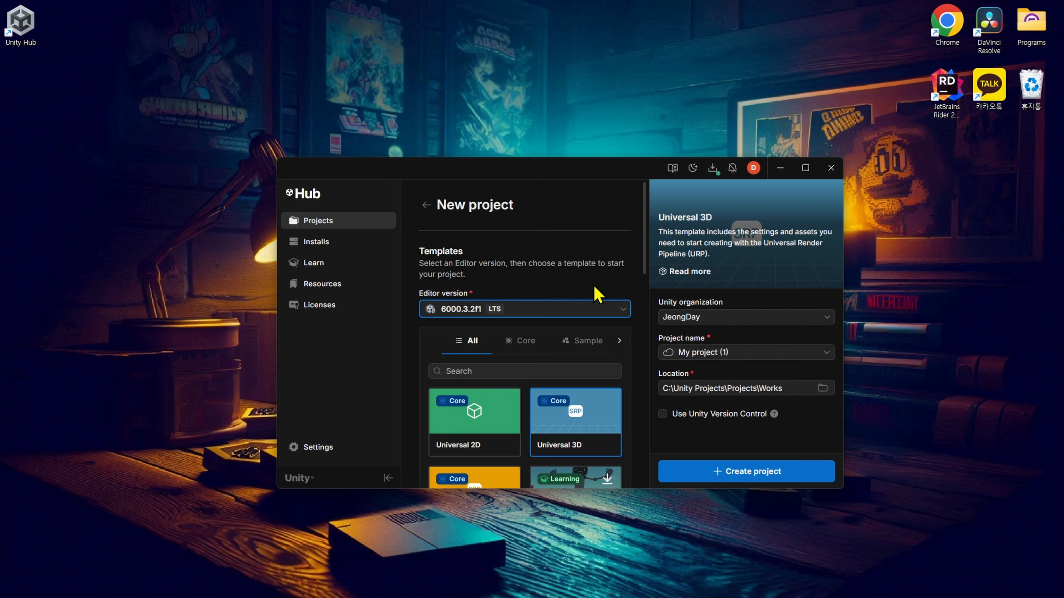
scroll(595, 272, down, 3)
click(475, 331)
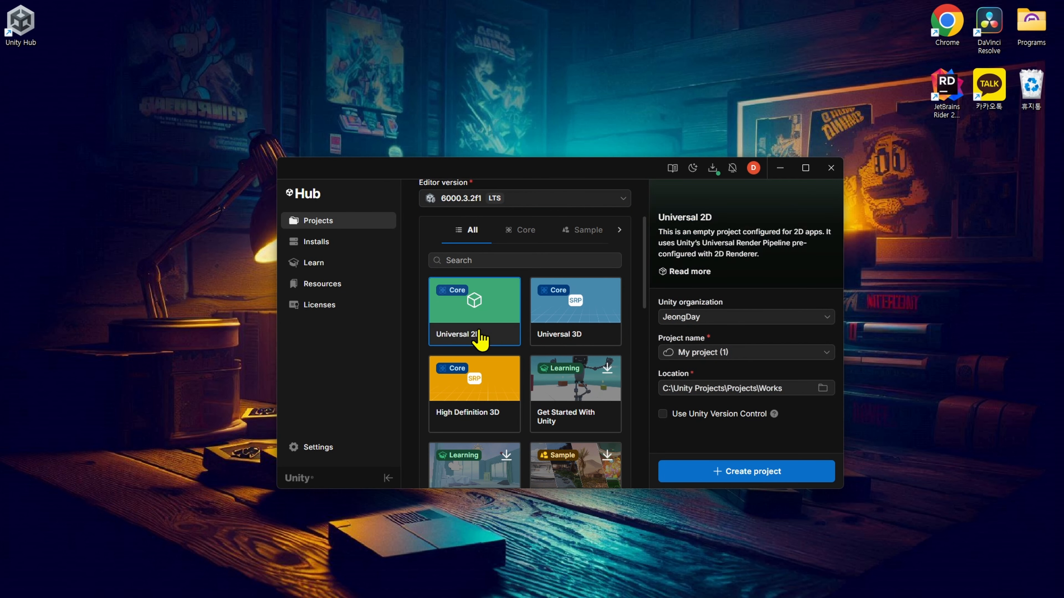
- Compare the Universal 3D and Universal 2D templates, leaving Universal 3D selected for the new project
click(561, 332)
scroll(562, 331, up, 3)
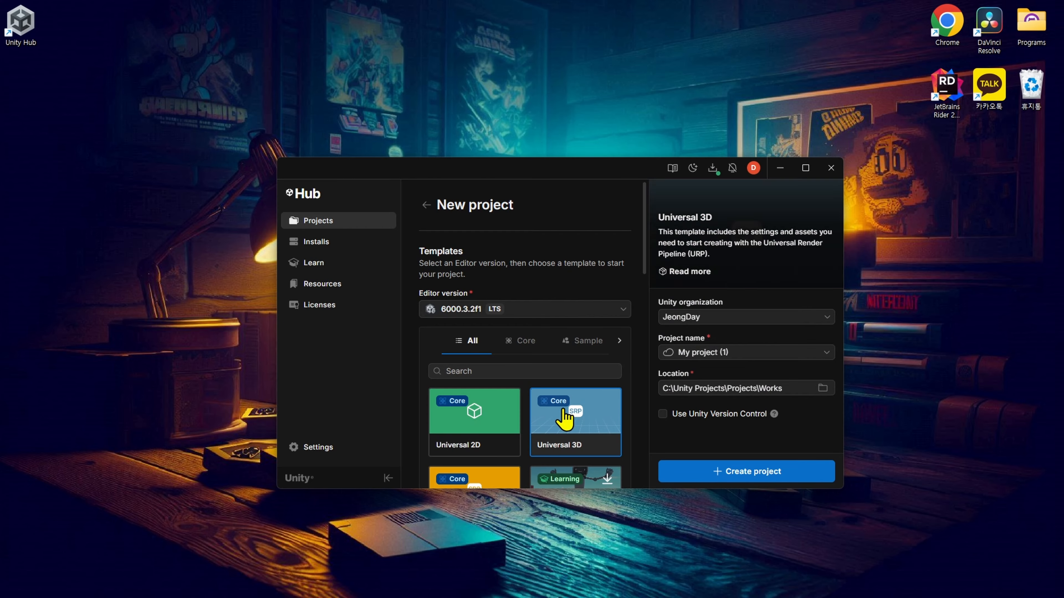
click(494, 413)
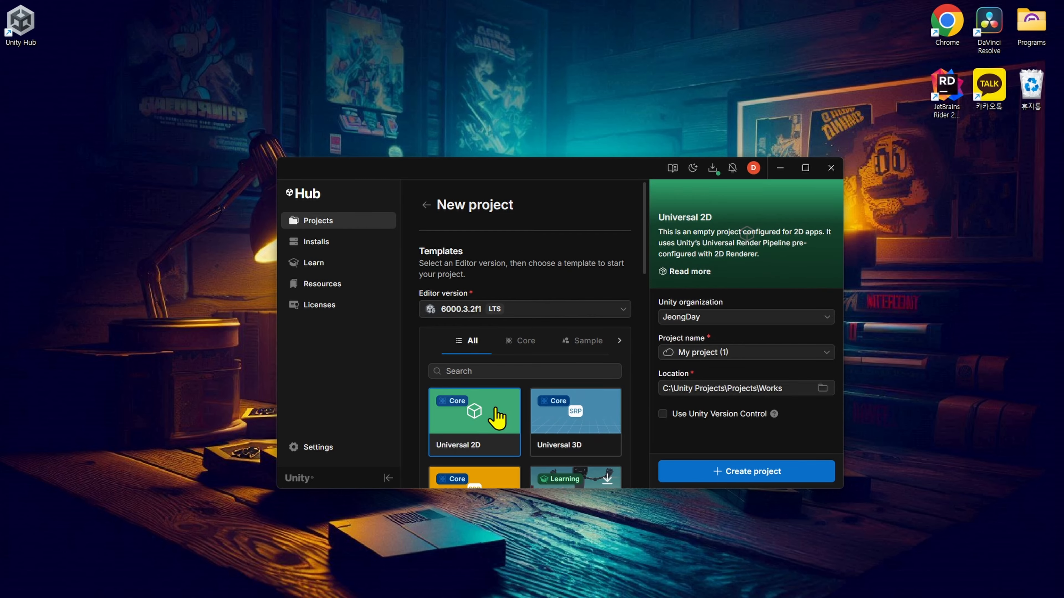
click(561, 405)
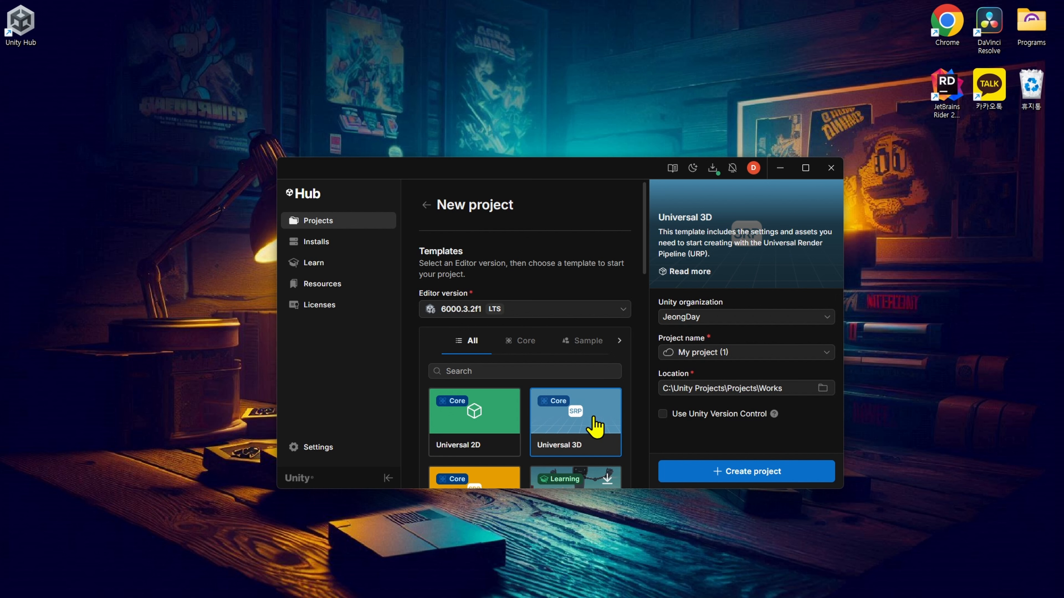
- Look through the full list of project templates, including the sample, learning, VR/AR and Built-In Render Pipeline ones
scroll(578, 423, down, 3)
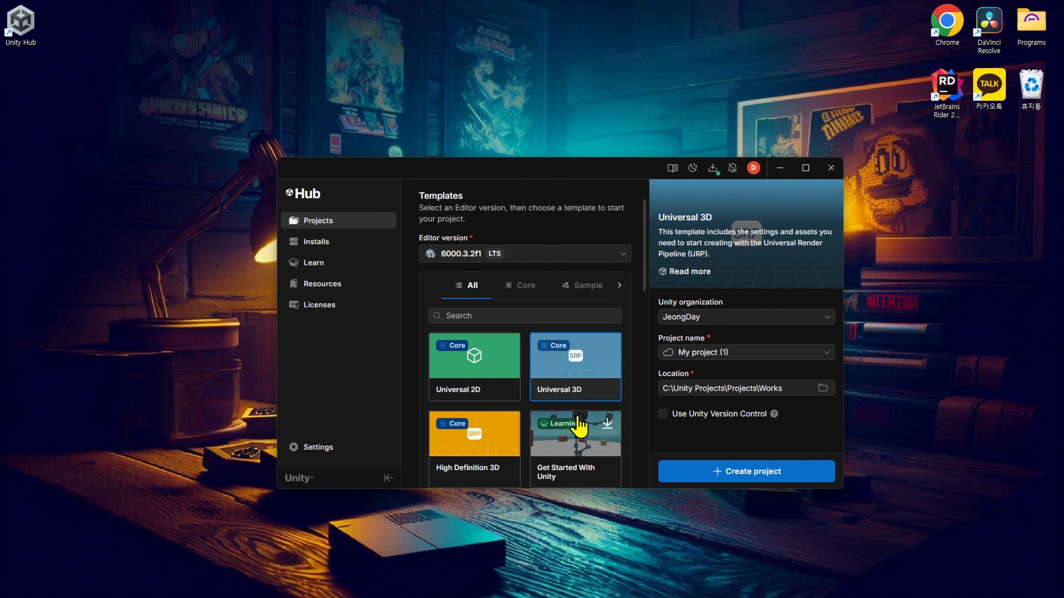
scroll(511, 409, down, 6)
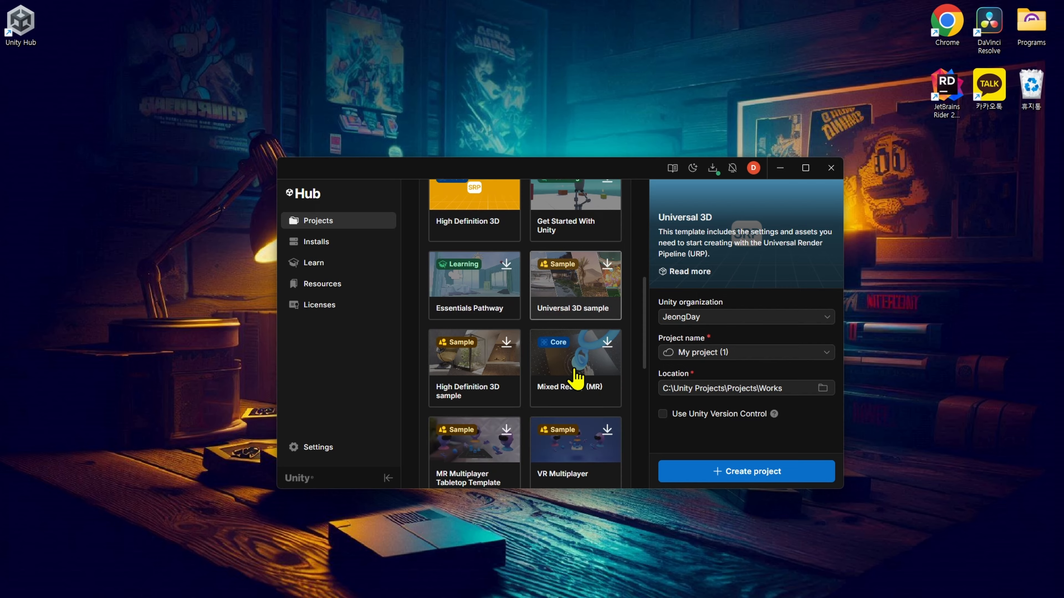
scroll(580, 387, down, 2)
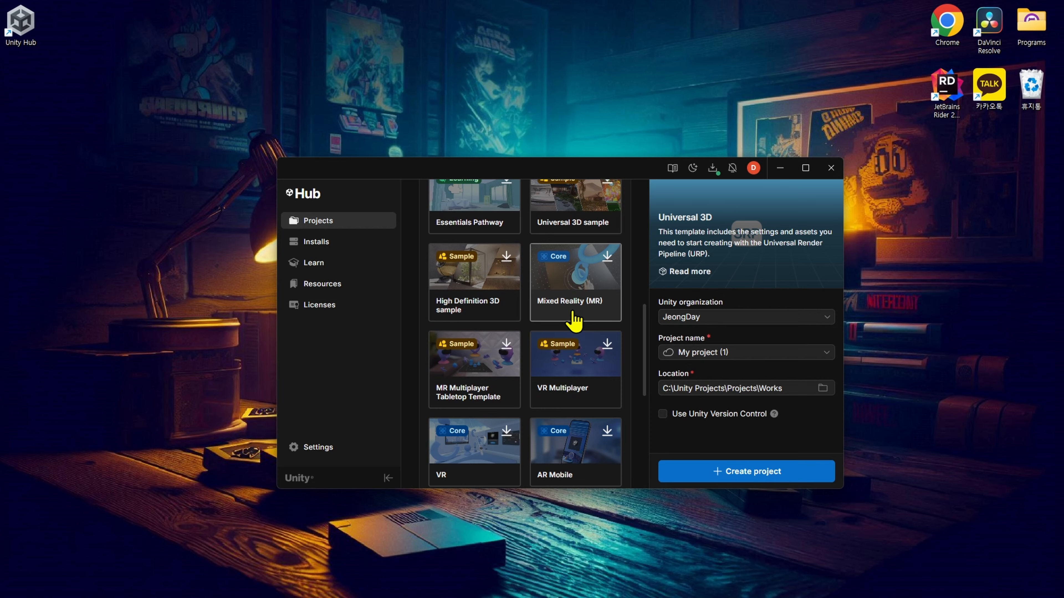
scroll(594, 268, down, 5)
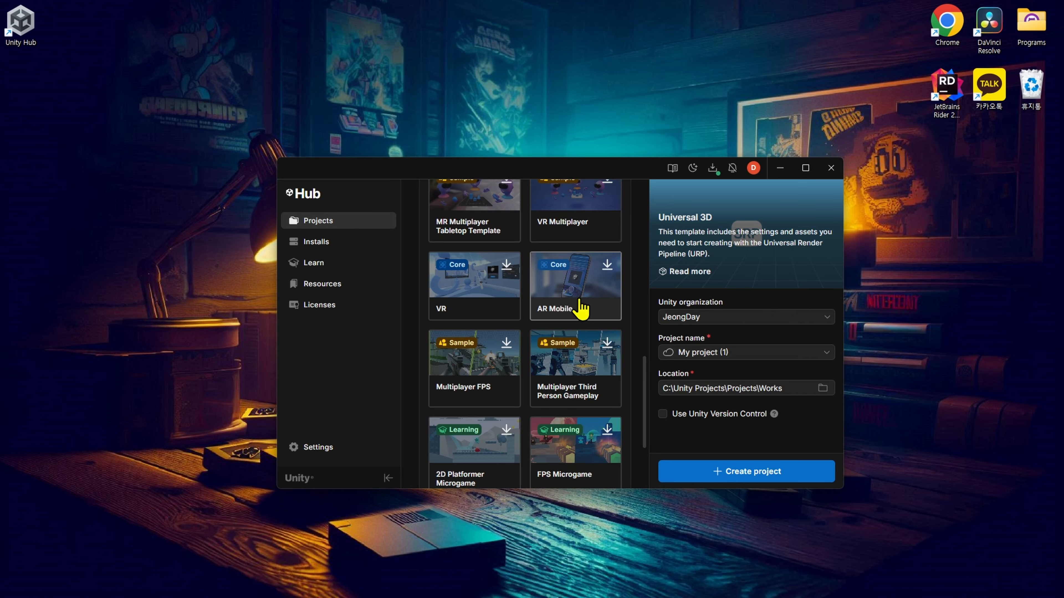
scroll(581, 309, down, 3)
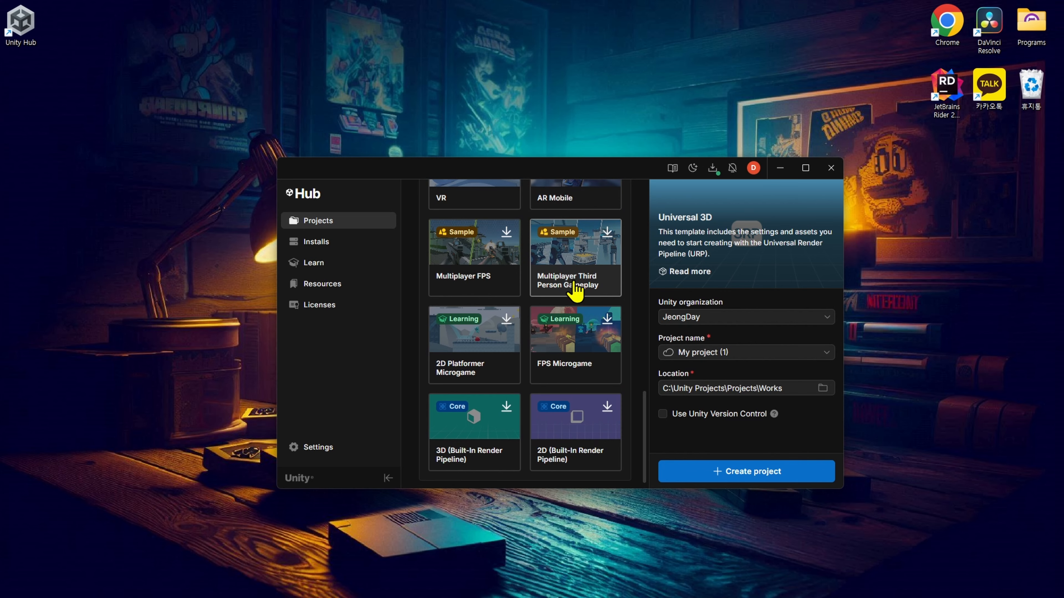
scroll(576, 327, down, 1)
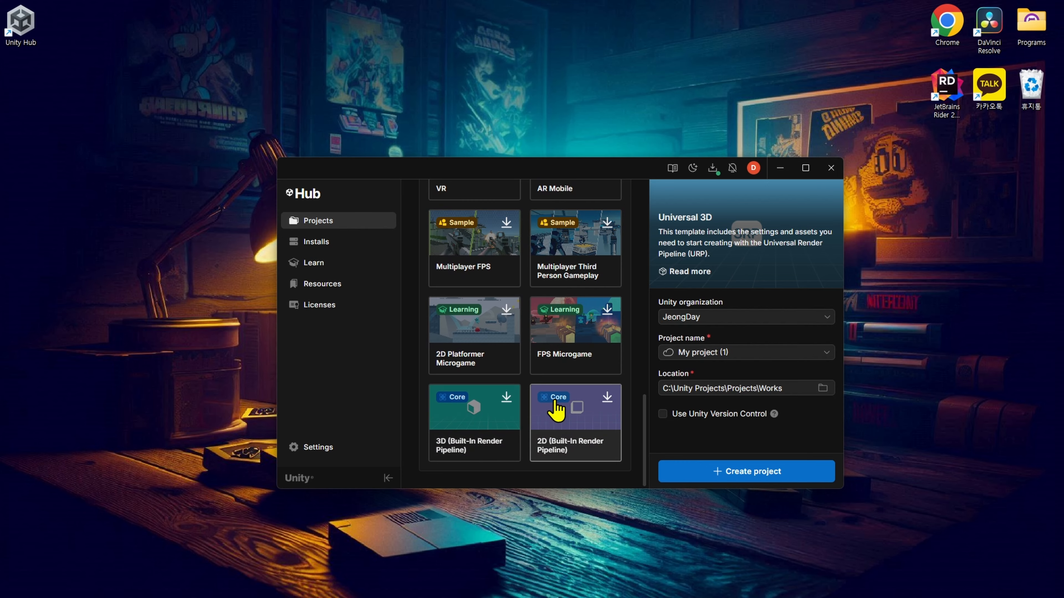
scroll(557, 411, up, 15)
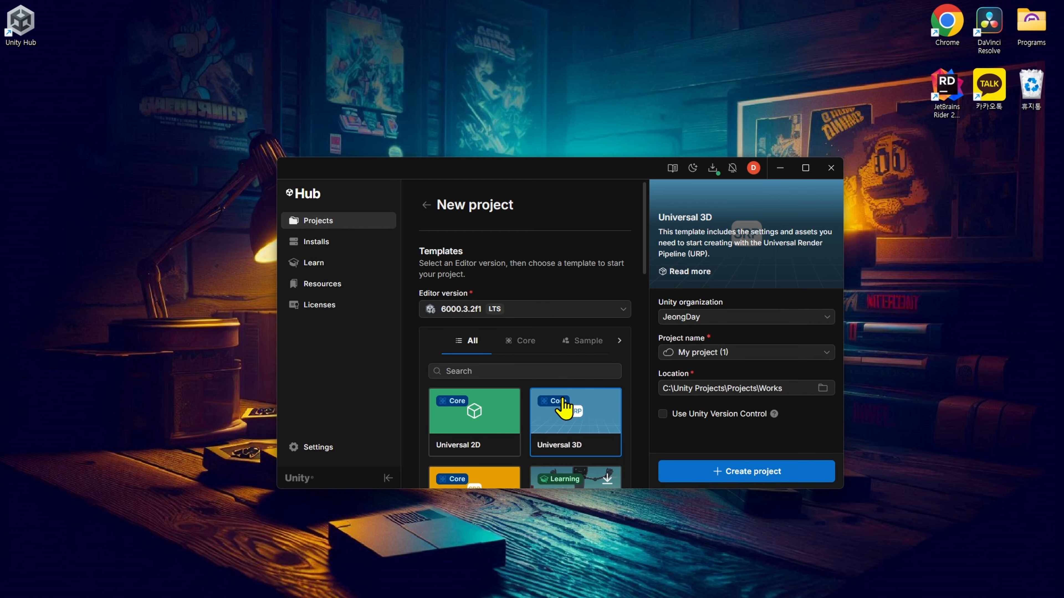
scroll(567, 398, down, 1)
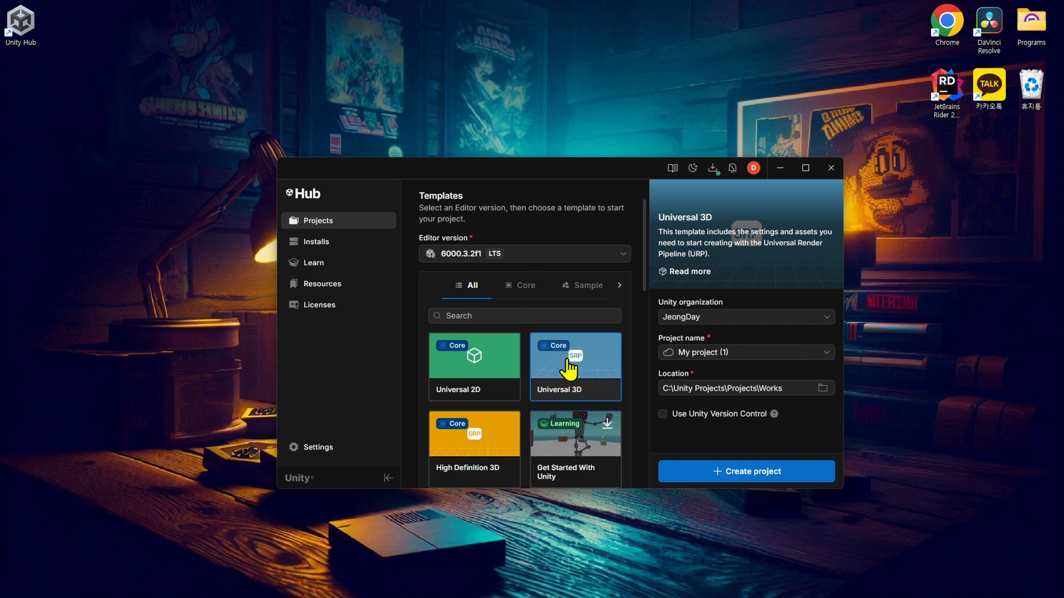
scroll(569, 368, down, 5)
scroll(574, 377, down, 5)
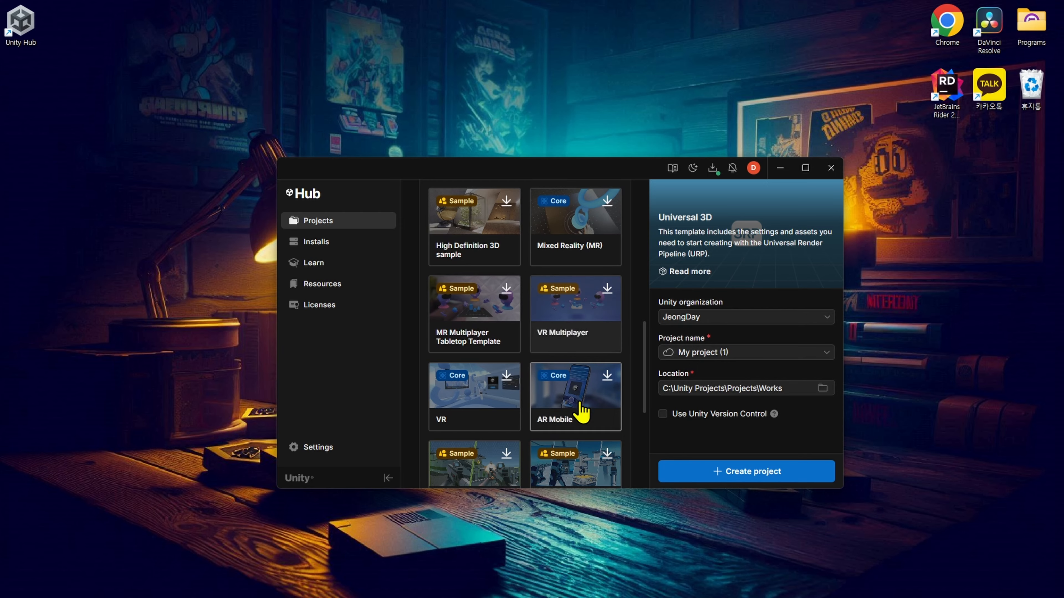
scroll(475, 389, down, 1)
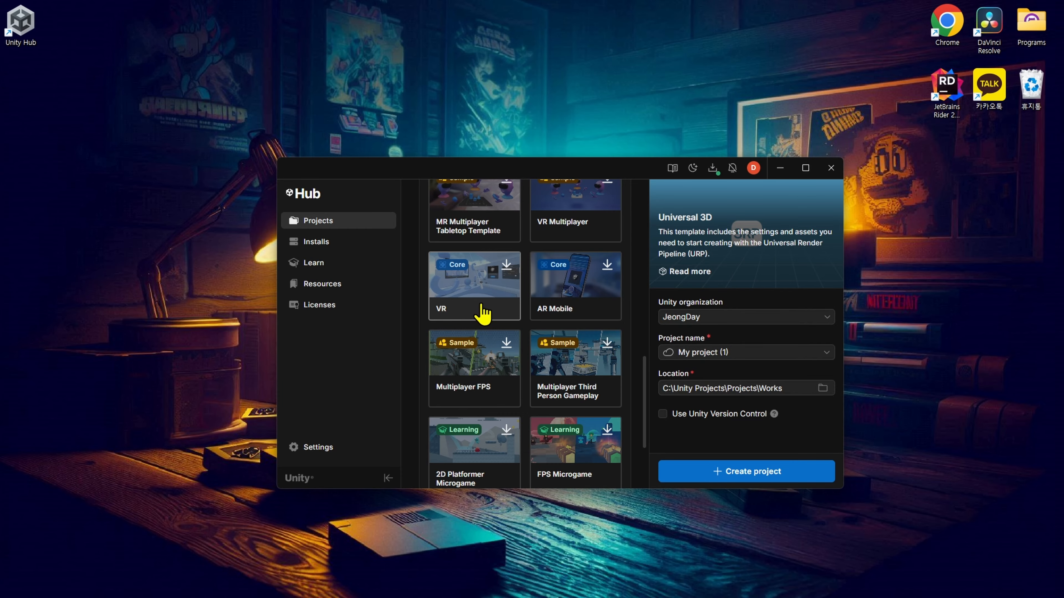
scroll(577, 274, up, 10)
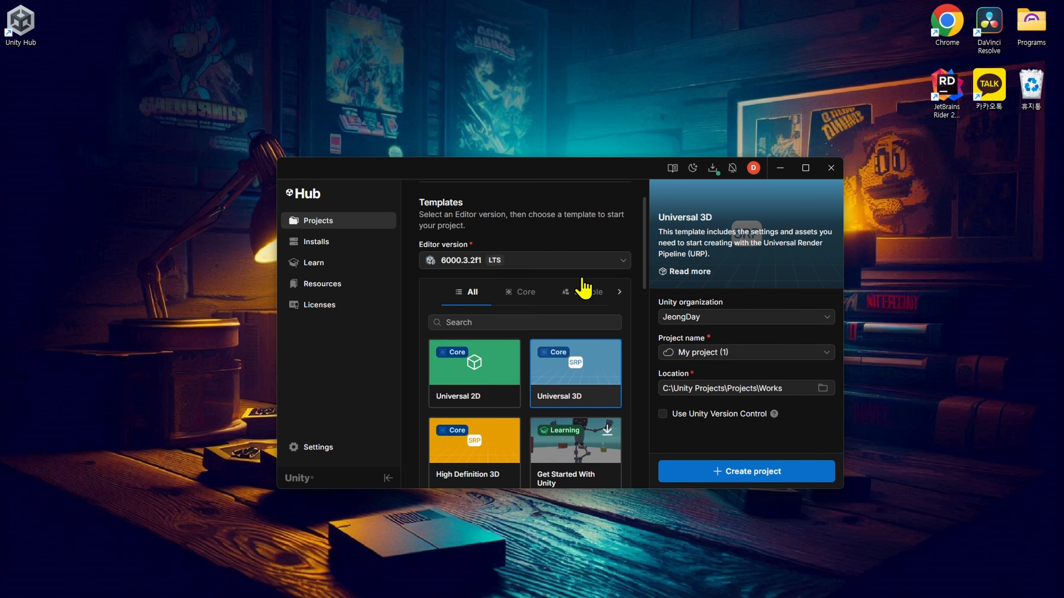
scroll(582, 285, up, 2)
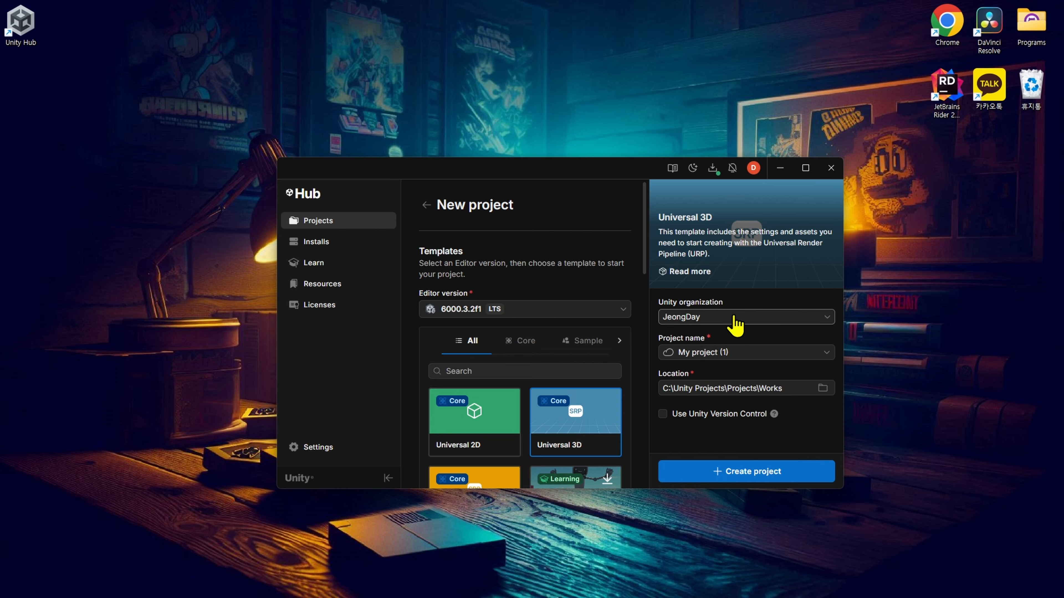
- Name the new project "Unity Tutorial" and create it from the Universal 3D template
click(782, 351)
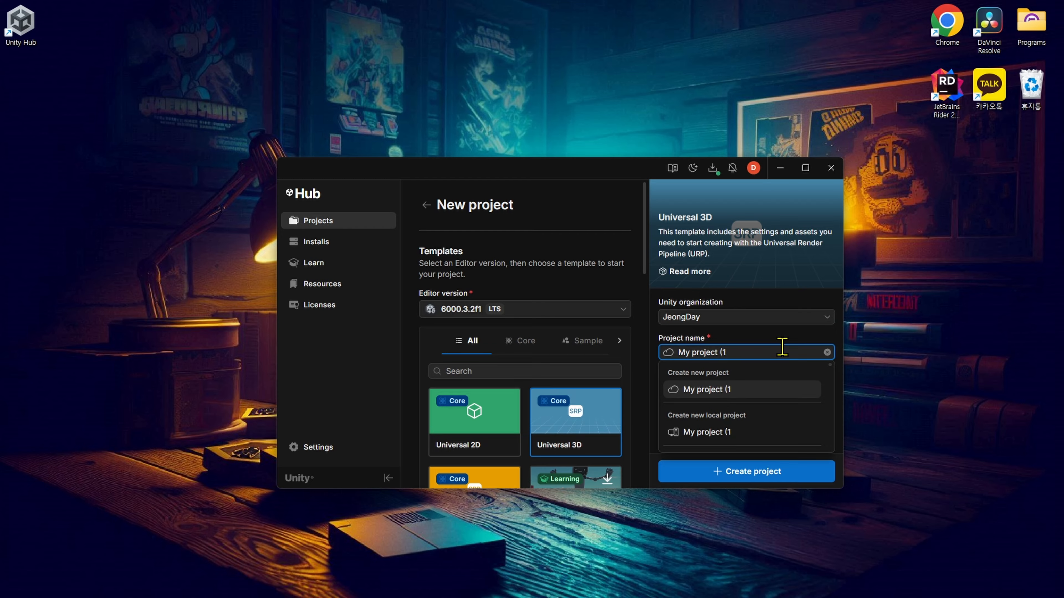
key(BackSpace)
key(BackSpace)
key(BackSpace)
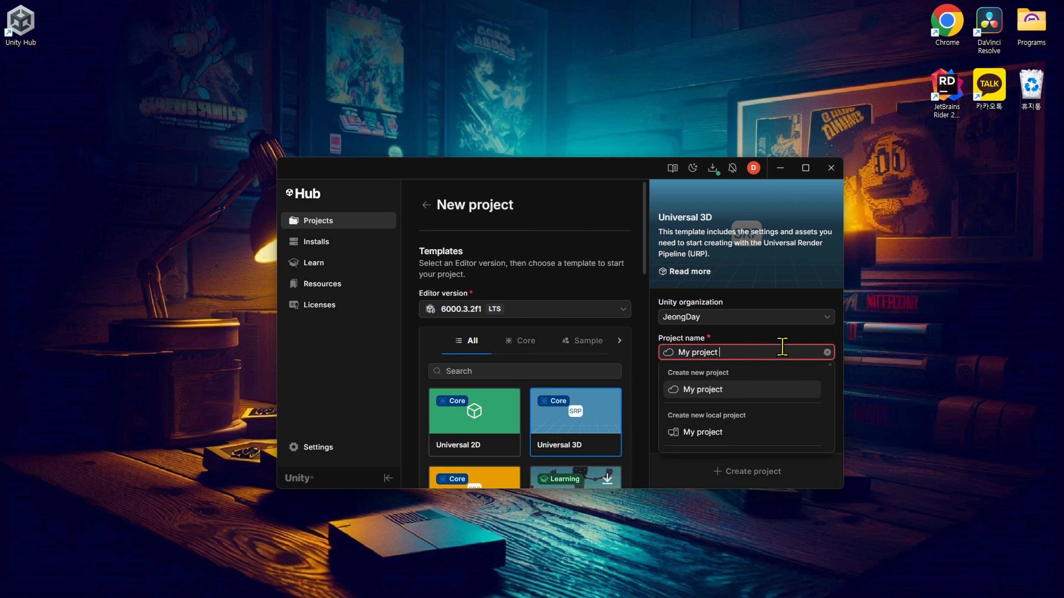
key(ctrl+a)
key(BackSpace)
text(Uni)
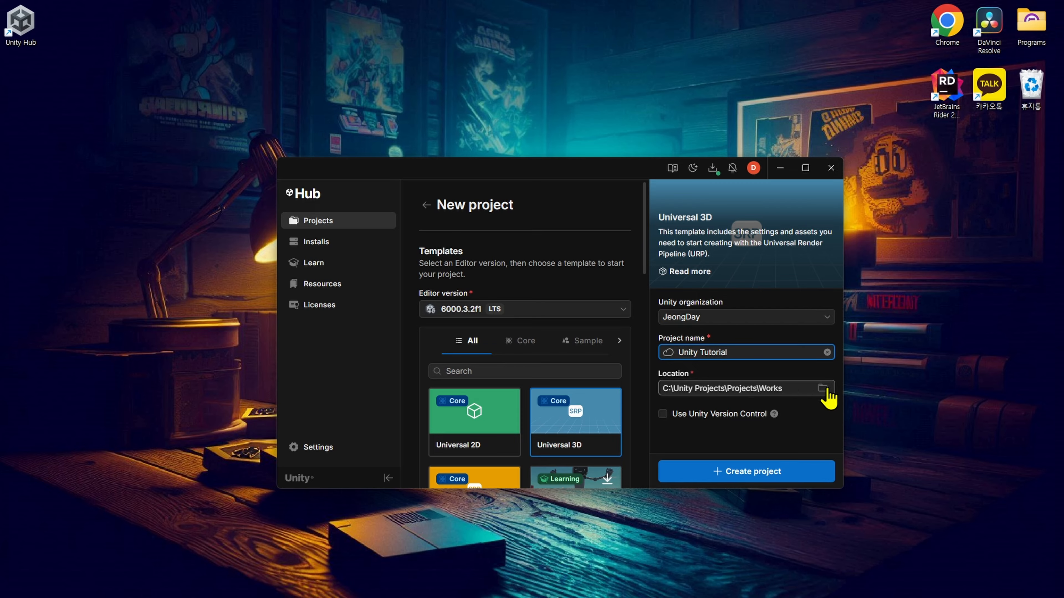
click(764, 473)
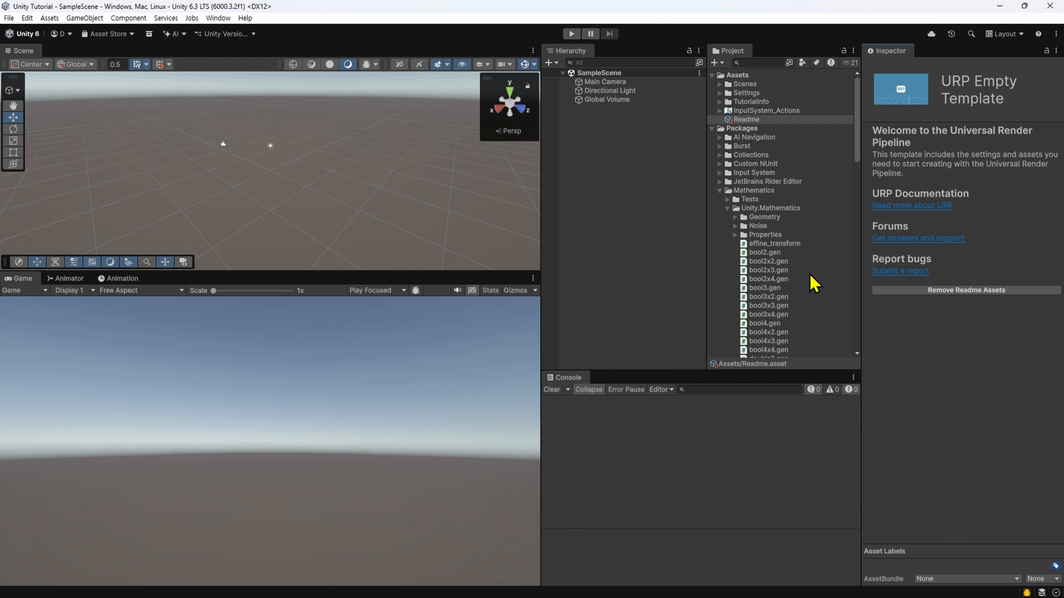
- Switch the Unity editor to the 2 by 3 layout and adjust the panel sizes, giving the Project window more width
drag(644, 369, 643, 405)
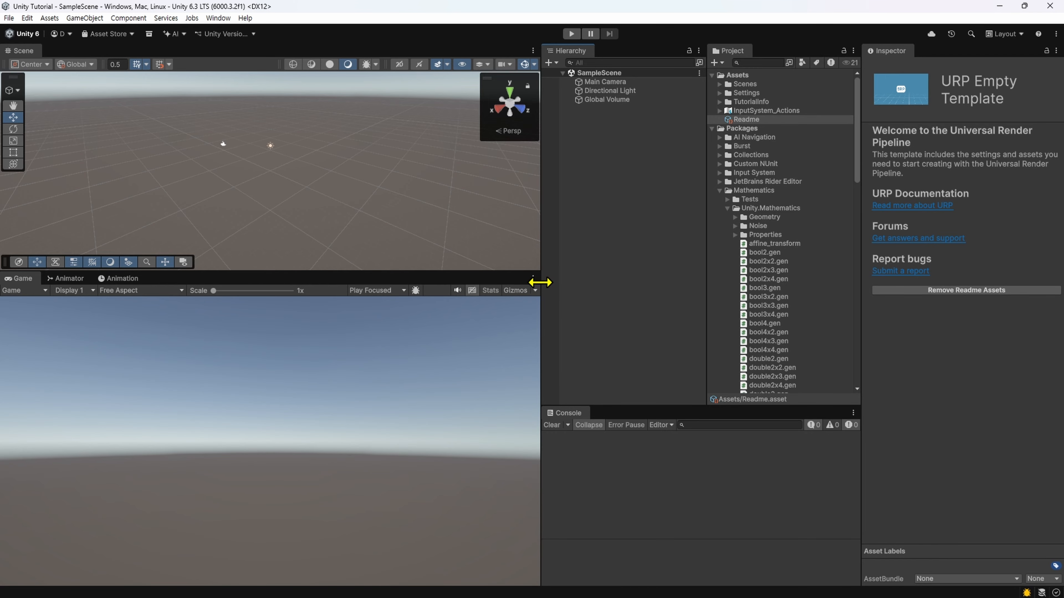
drag(540, 282, 444, 283)
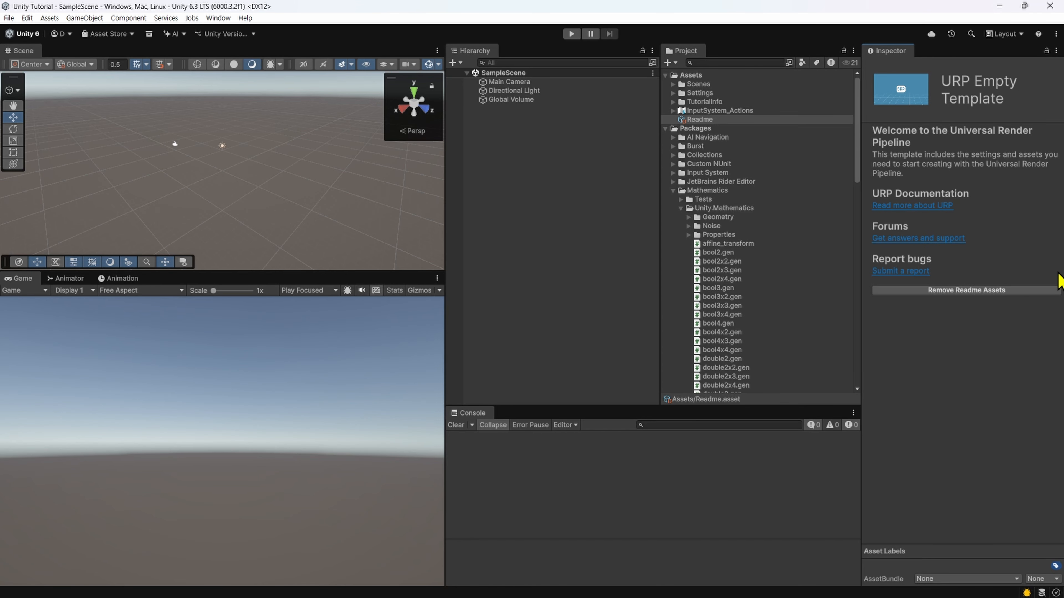
click(1002, 34)
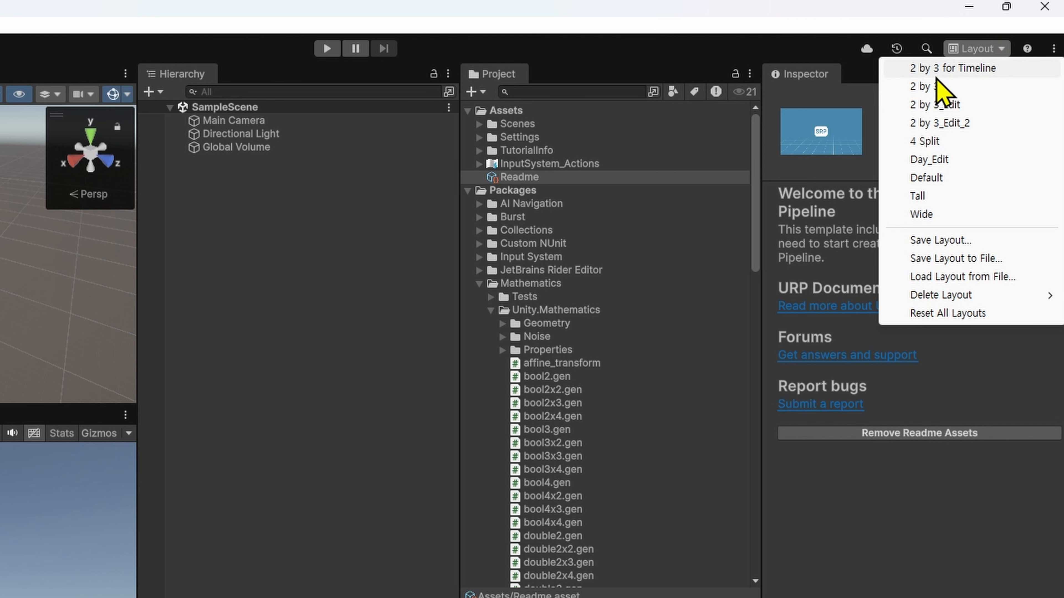
click(948, 86)
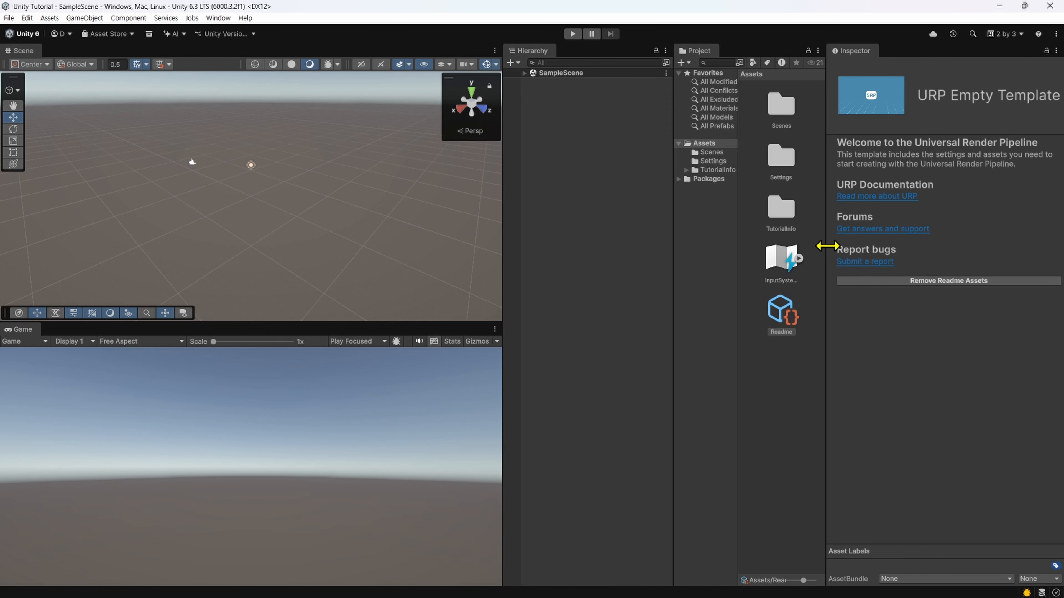
drag(823, 245, 859, 245)
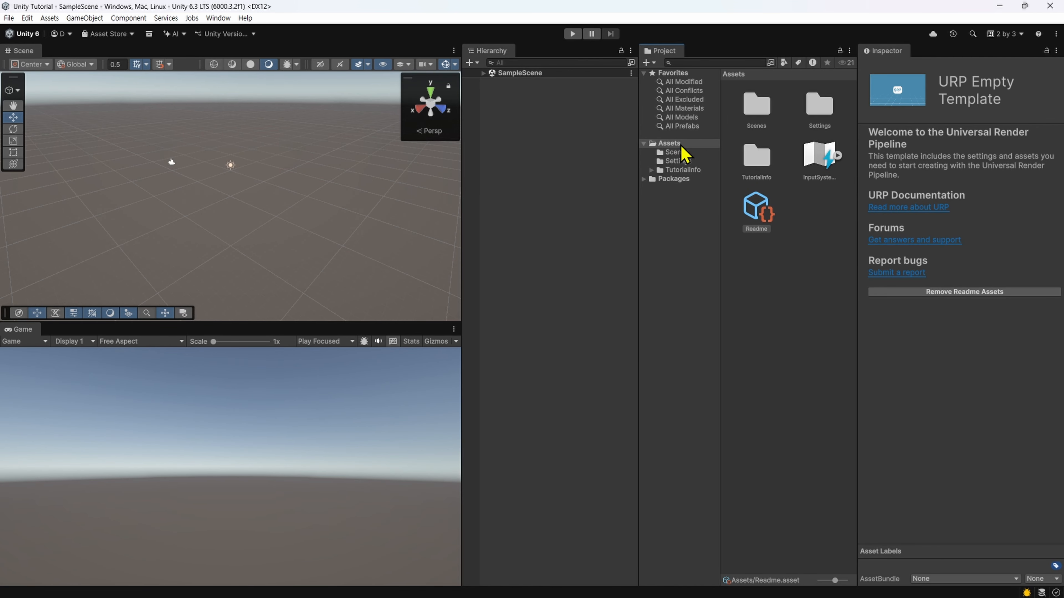
- Create a MonoBehaviour script in the Assets folder with its default name and leave it deselected
click(691, 145)
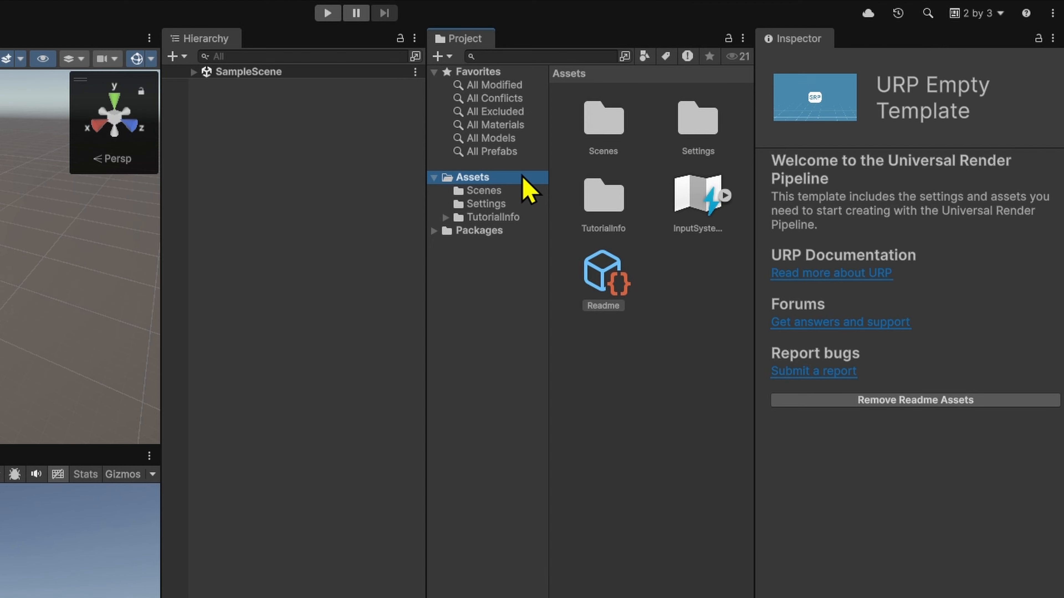
right_click(699, 143)
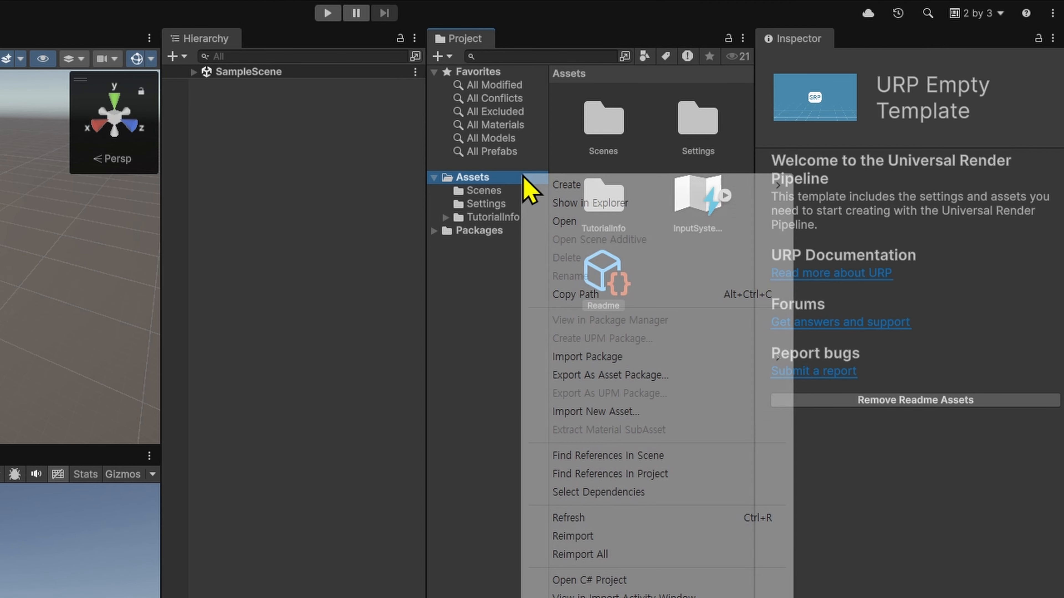
mouse_move(578, 187)
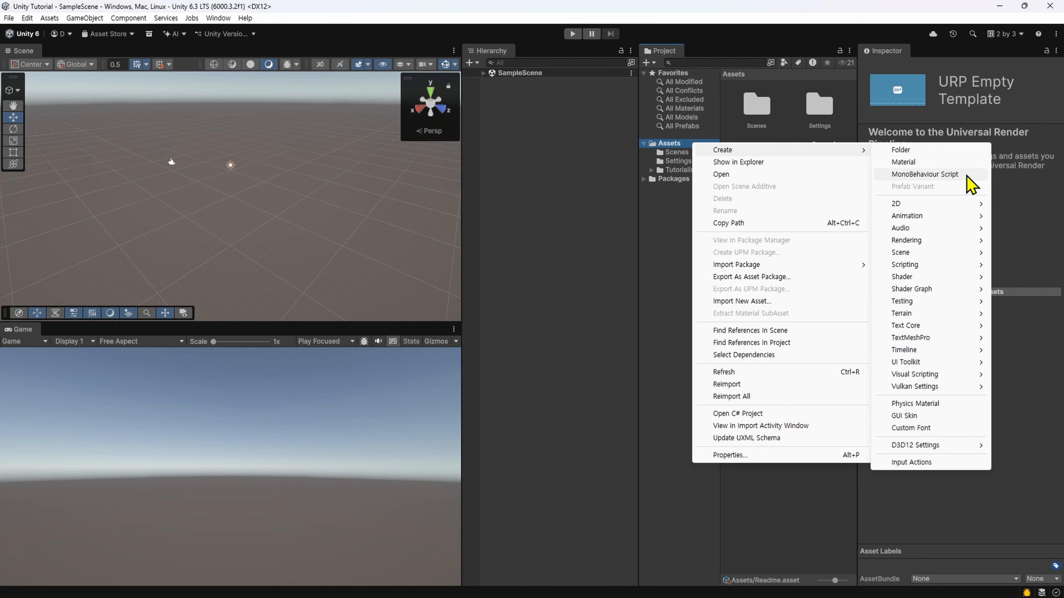
click(966, 175)
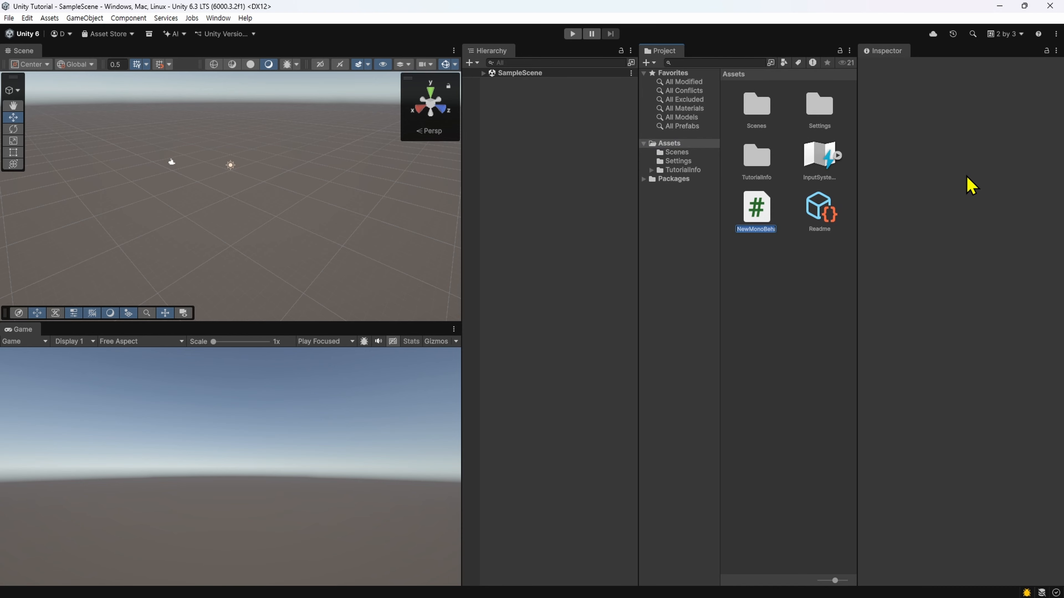
key(Return)
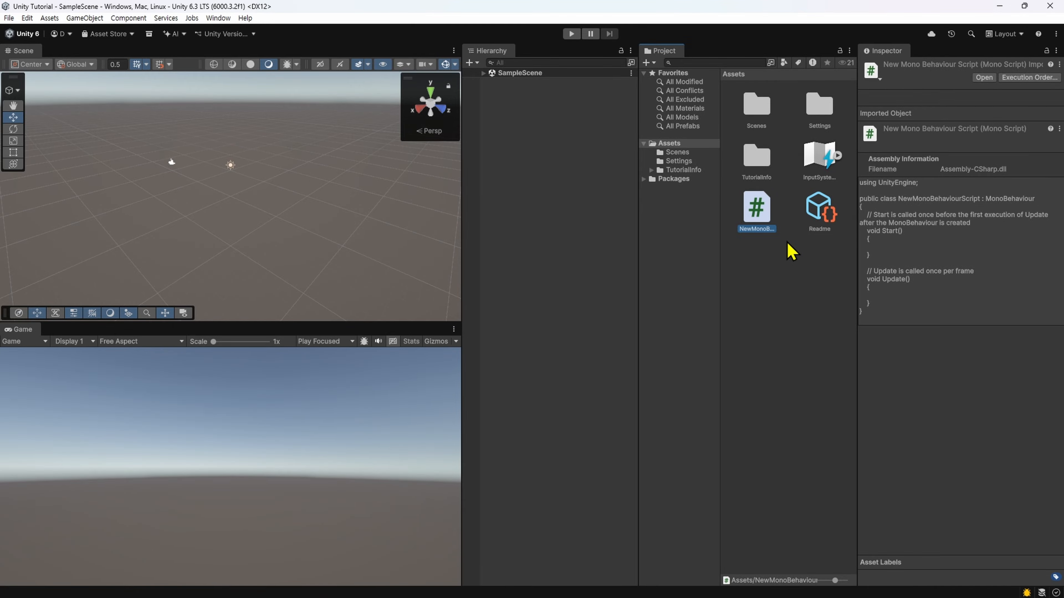
click(795, 316)
click(766, 224)
click(809, 282)
- In the External Tools preferences, select Visual Studio 2022 [17.13.35825] as the external script editor and close the preferences
click(27, 18)
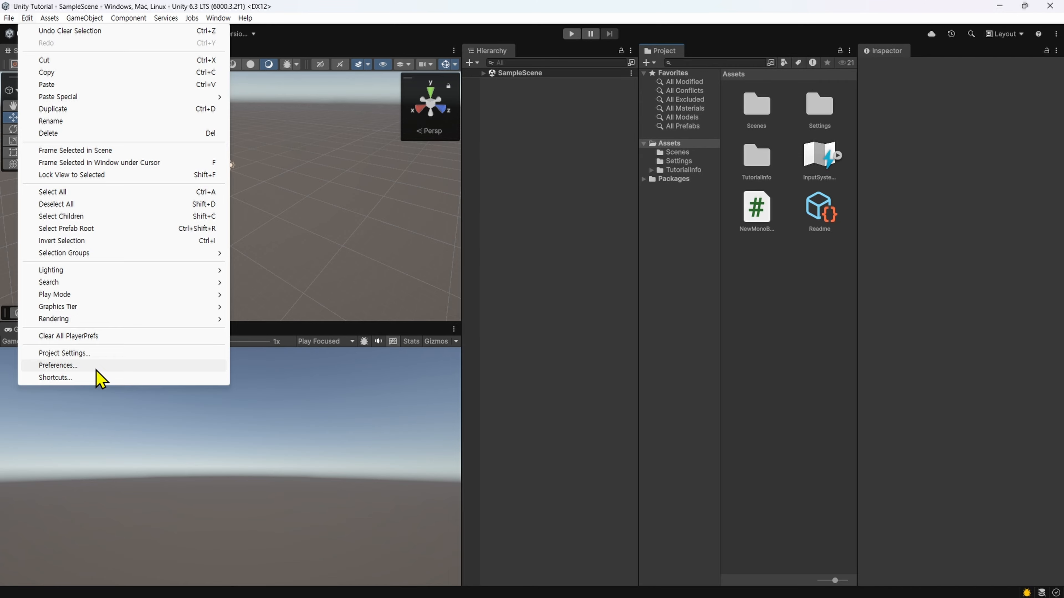
click(97, 369)
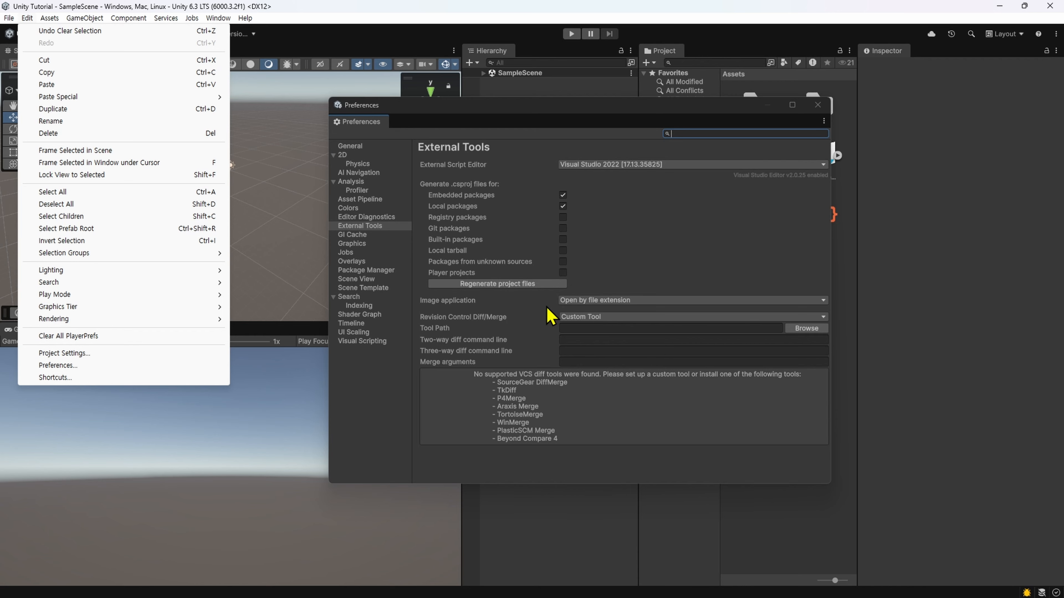
click(371, 356)
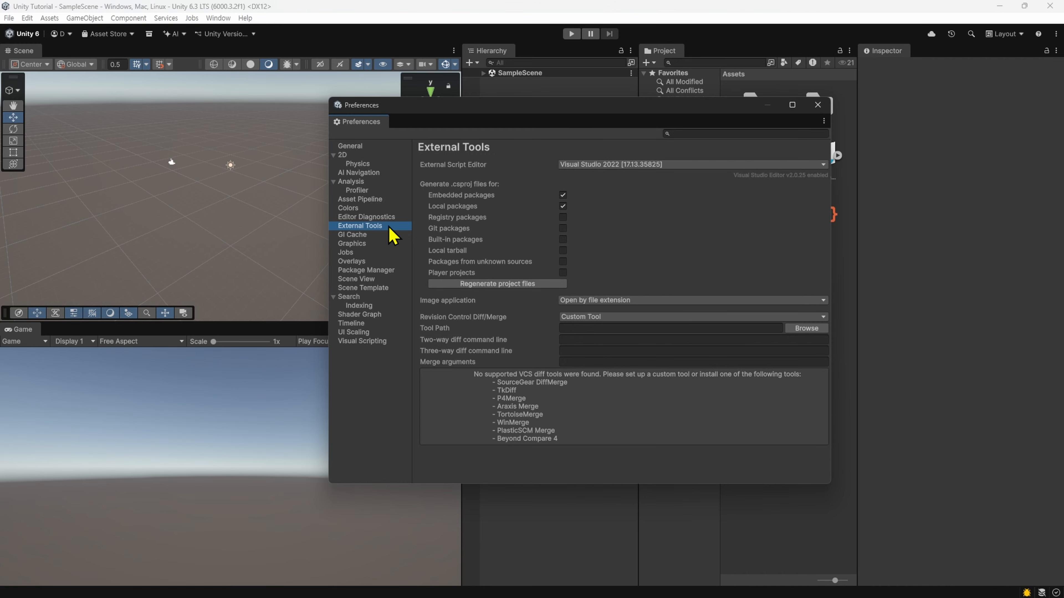
click(669, 165)
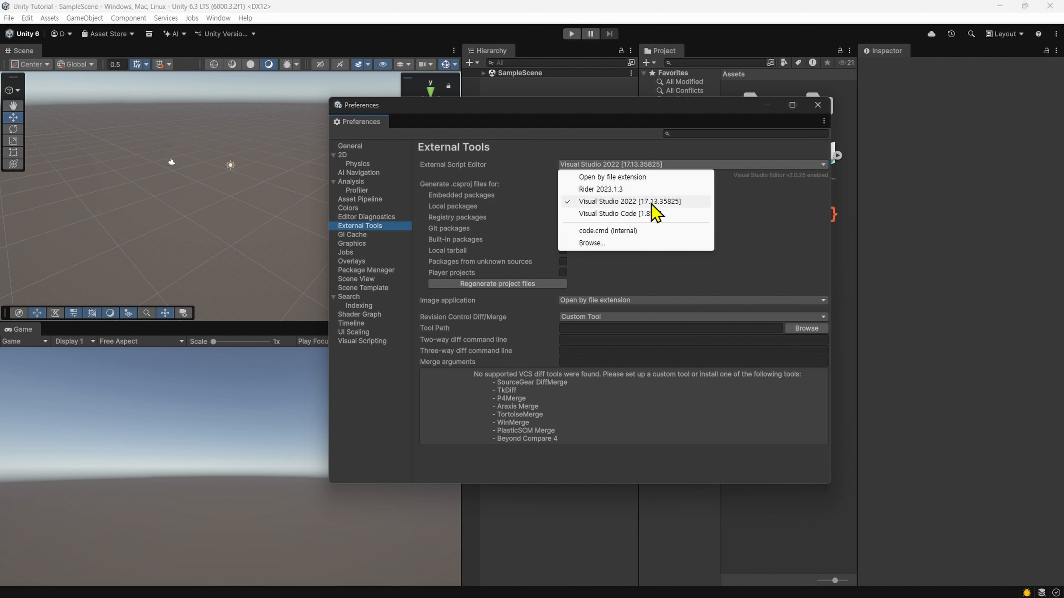
click(651, 204)
click(672, 166)
click(677, 205)
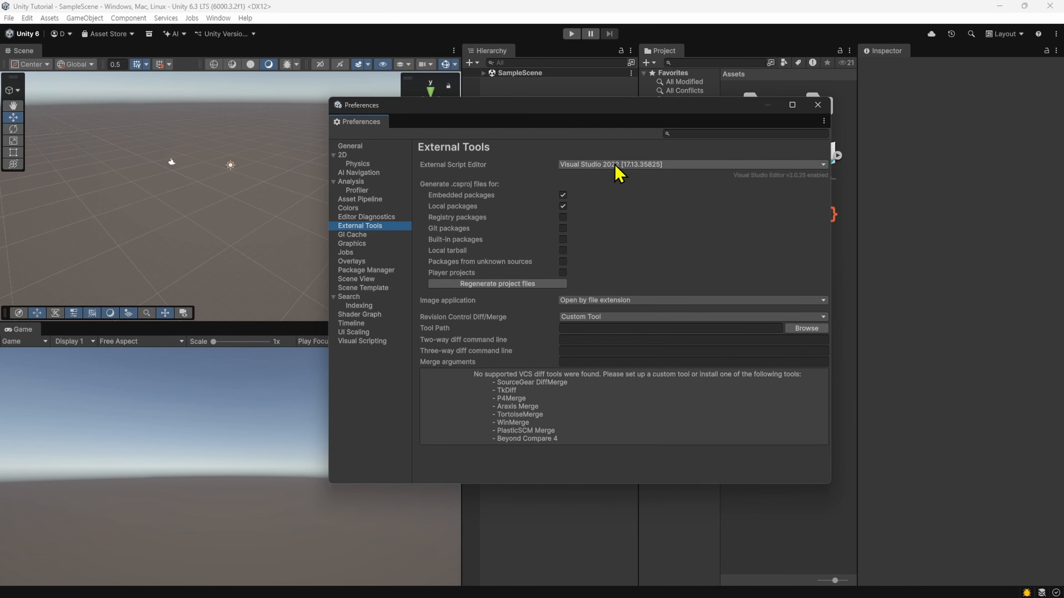
click(817, 106)
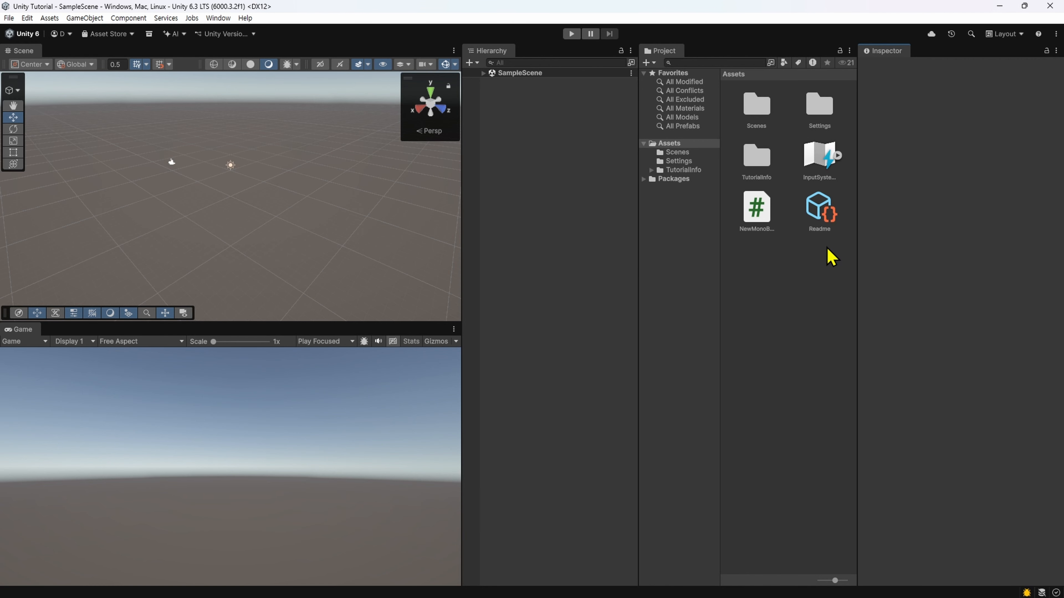
- Open the new MonoBehaviour script from the Assets folder in Visual Studio, dismissing the sign-in dialog and the update notification
click(770, 232)
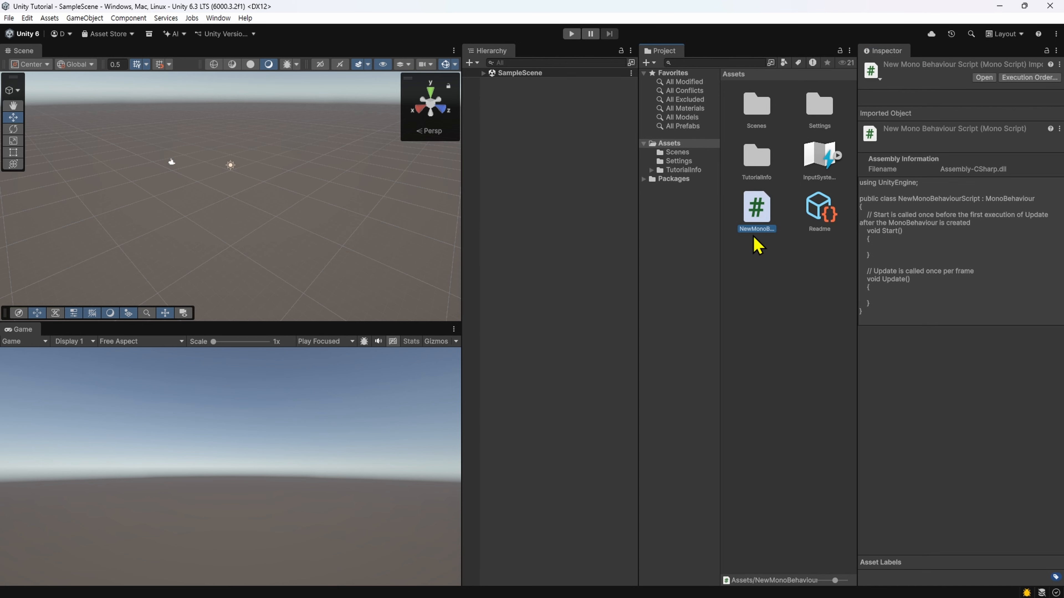
double_click(758, 214)
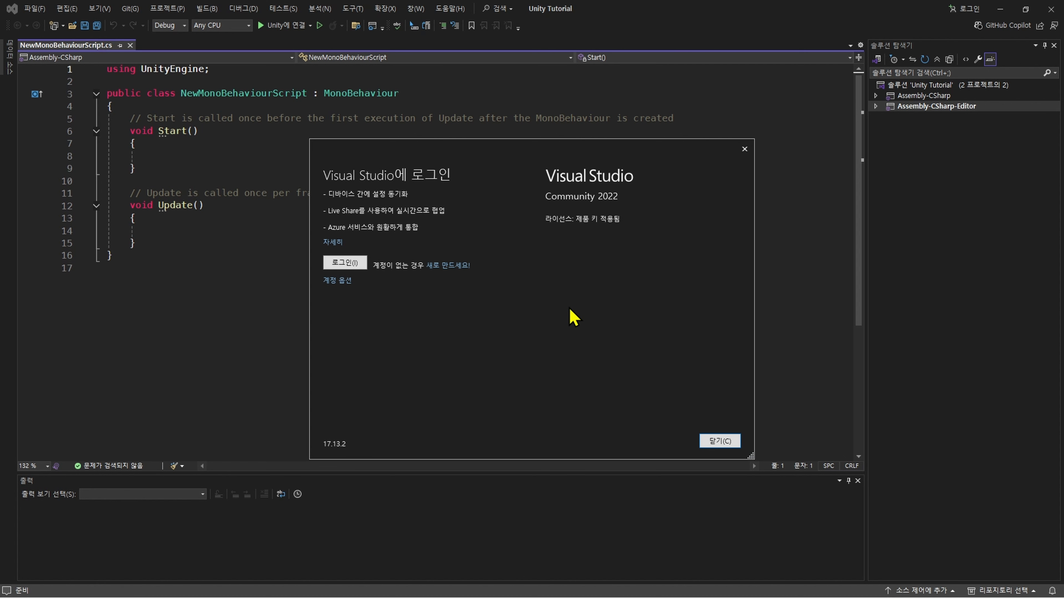
click(712, 442)
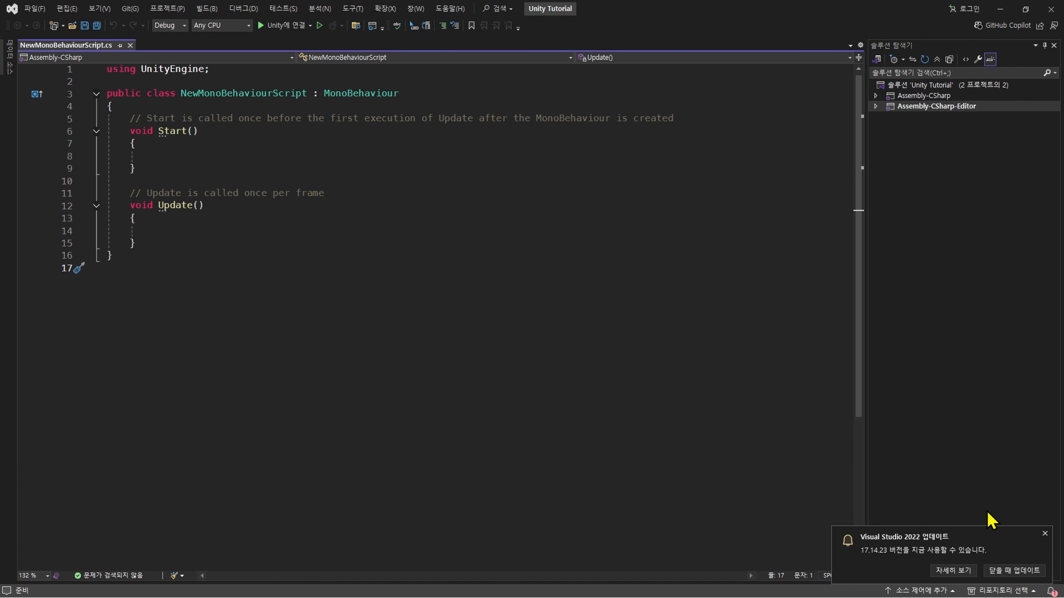
click(1044, 533)
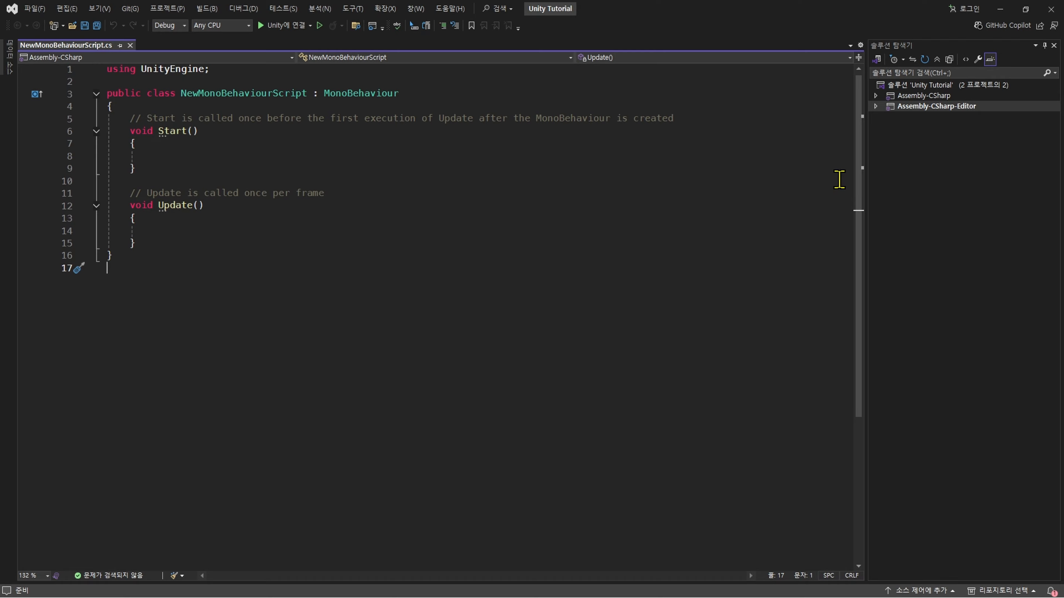
- Close the Solution Explorer and enlarge the script's code text to 193 %
click(1054, 45)
click(412, 84)
click(411, 93)
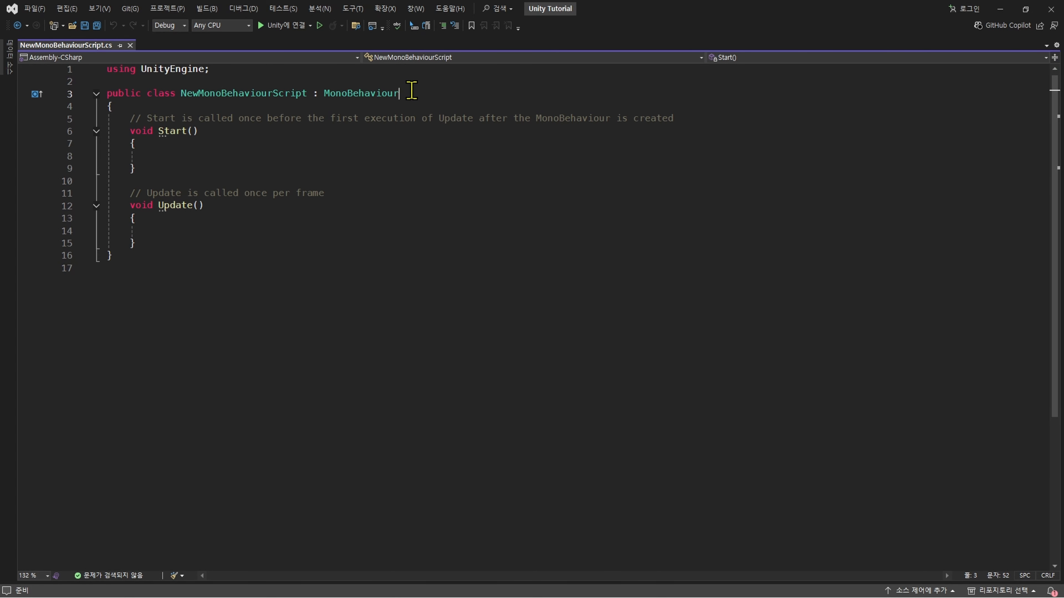
ctrl+scroll(417, 101, up, 4)
click(556, 108)
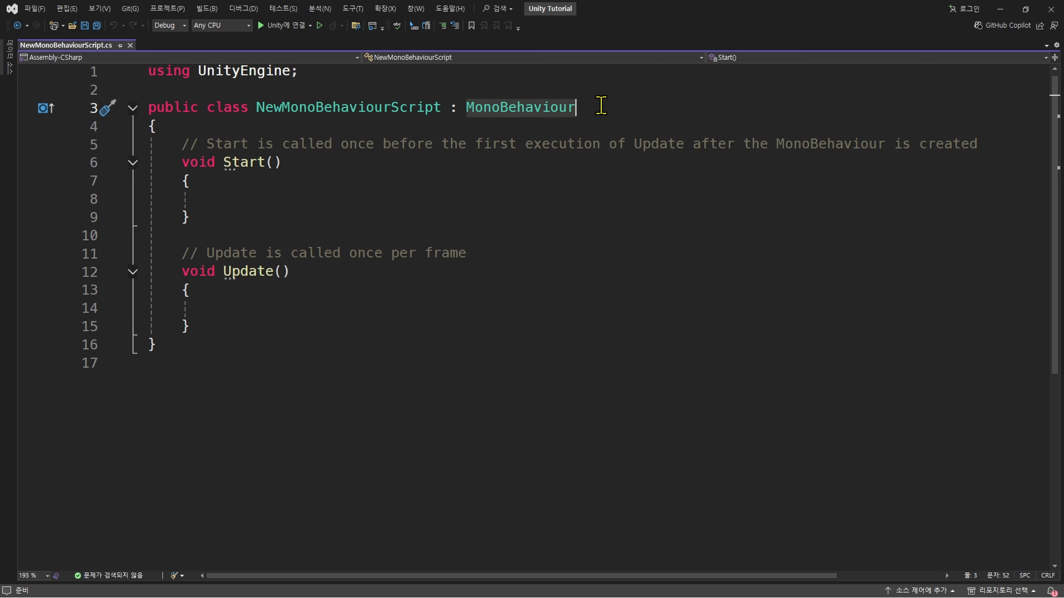
click(440, 109)
key(ctrl+r)
key(ctrl+r)
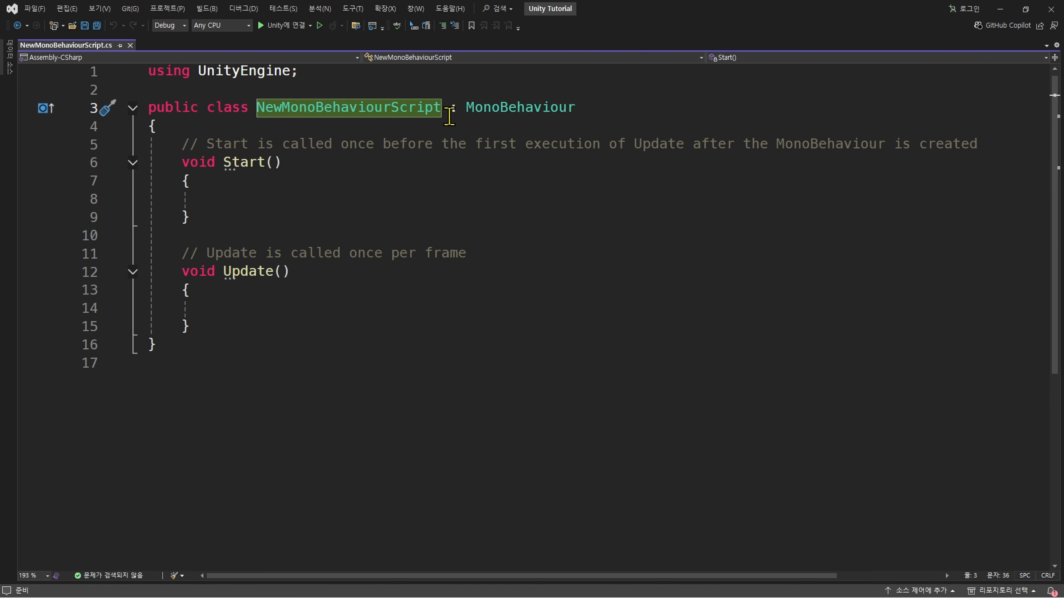
click(576, 112)
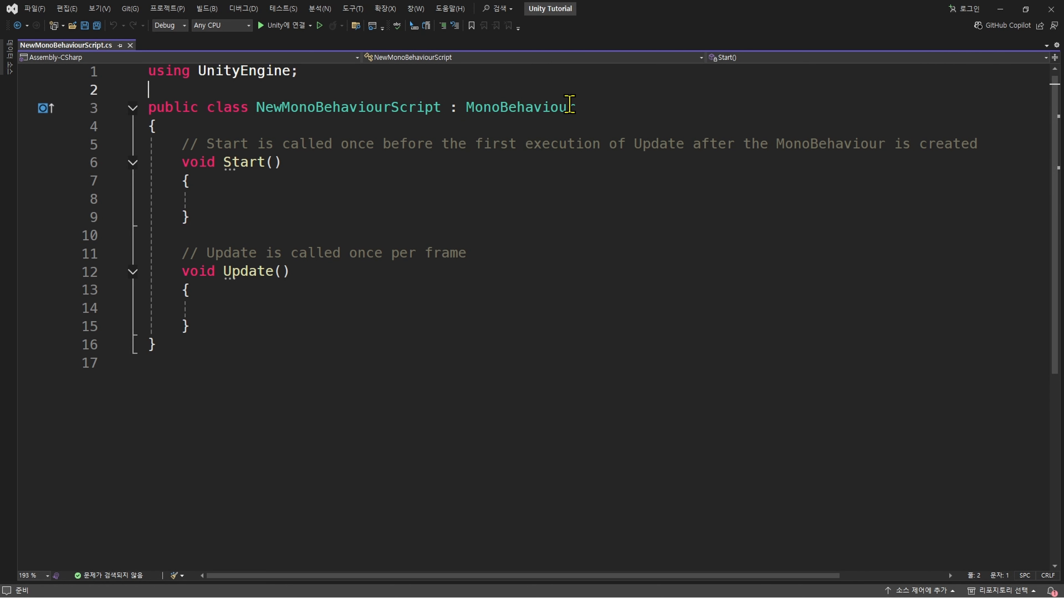
- Minimize Visual Studio and return to the Unity editor
mouse_move(550, 109)
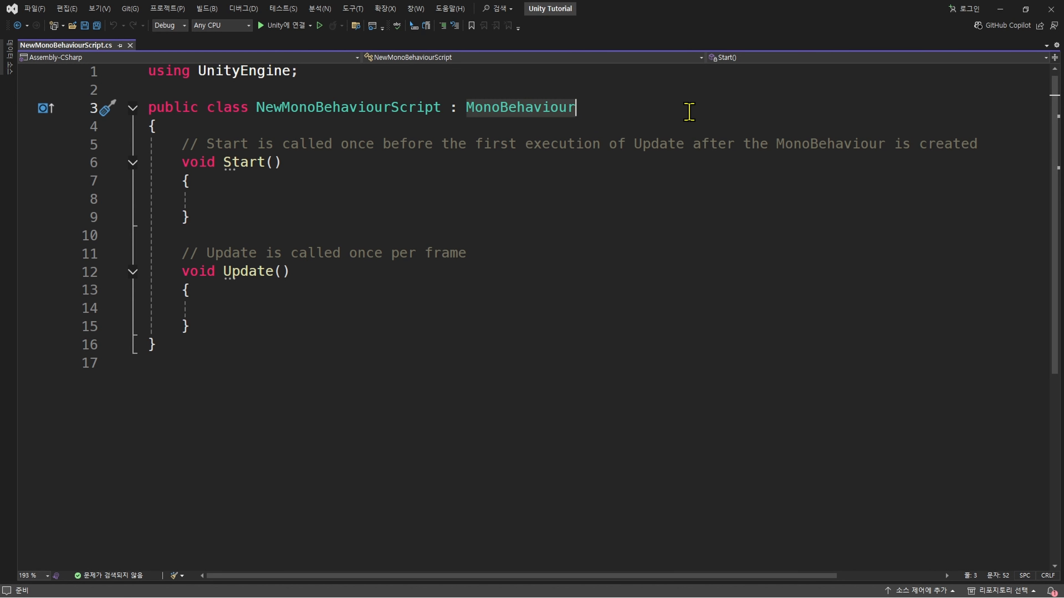
click(1005, 10)
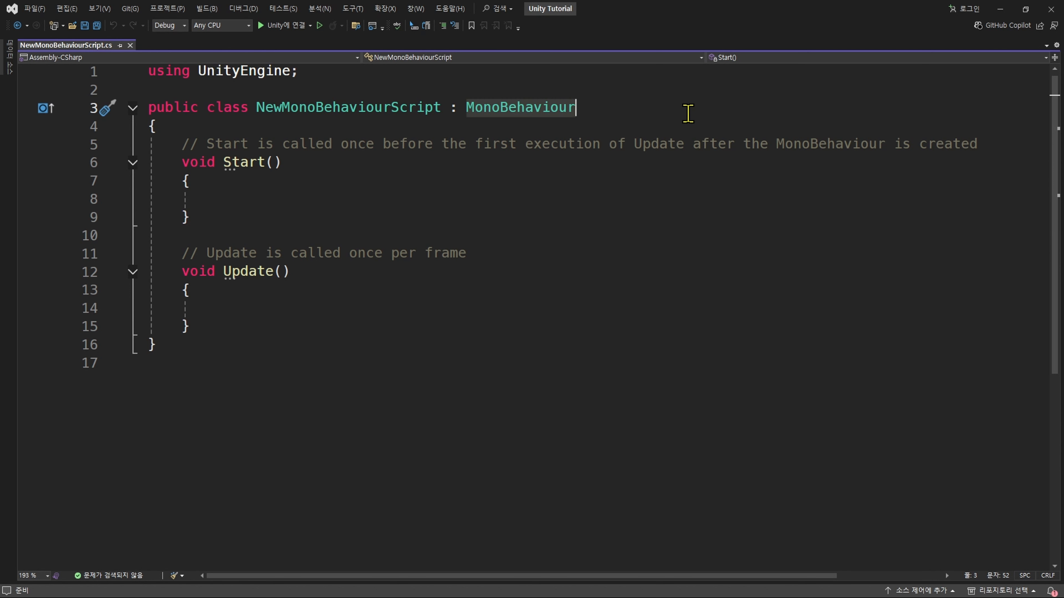
click(1000, 9)
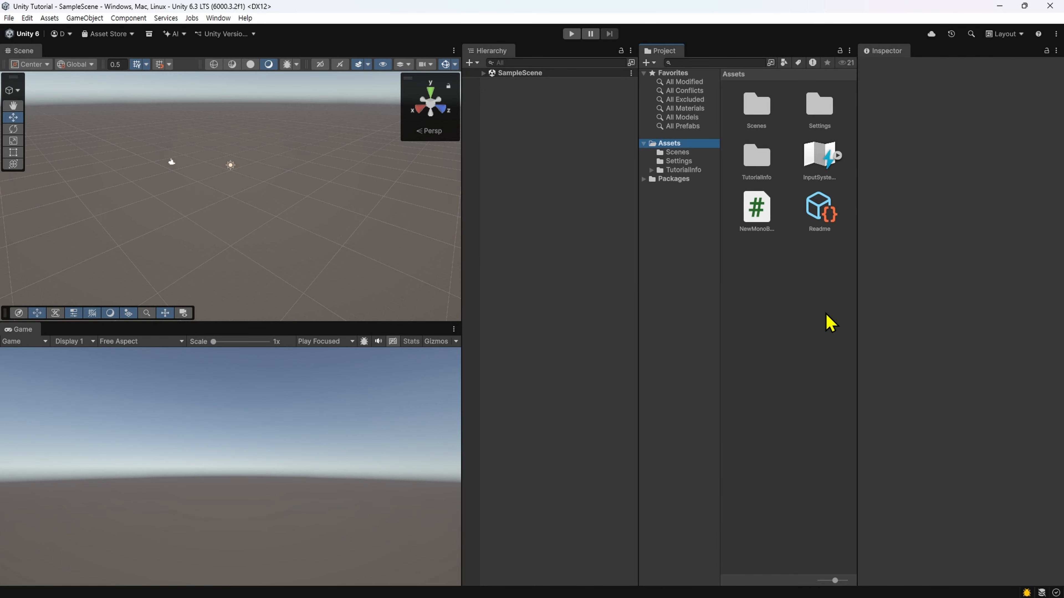